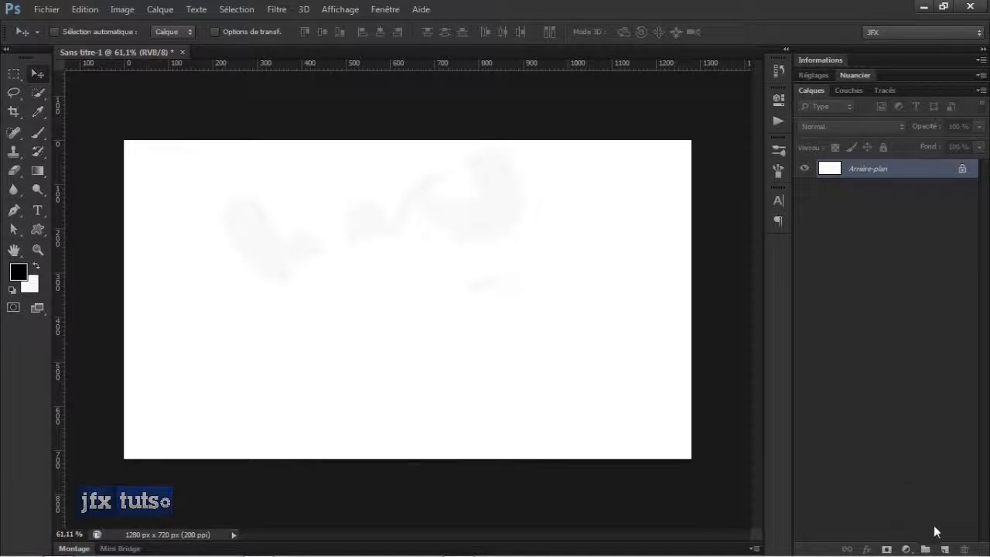
# - Add a new empty layer and draw a rectangular selection in the middle of the canvas
pyautogui.click(943, 548)
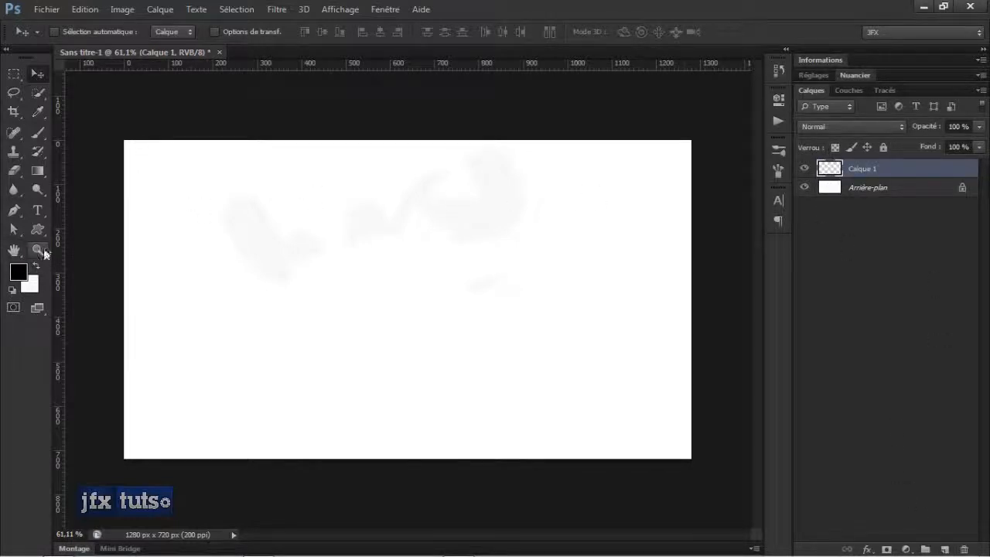
pyautogui.click(14, 74)
pyautogui.moveTo(471, 362); pyautogui.dragTo(529, 351)
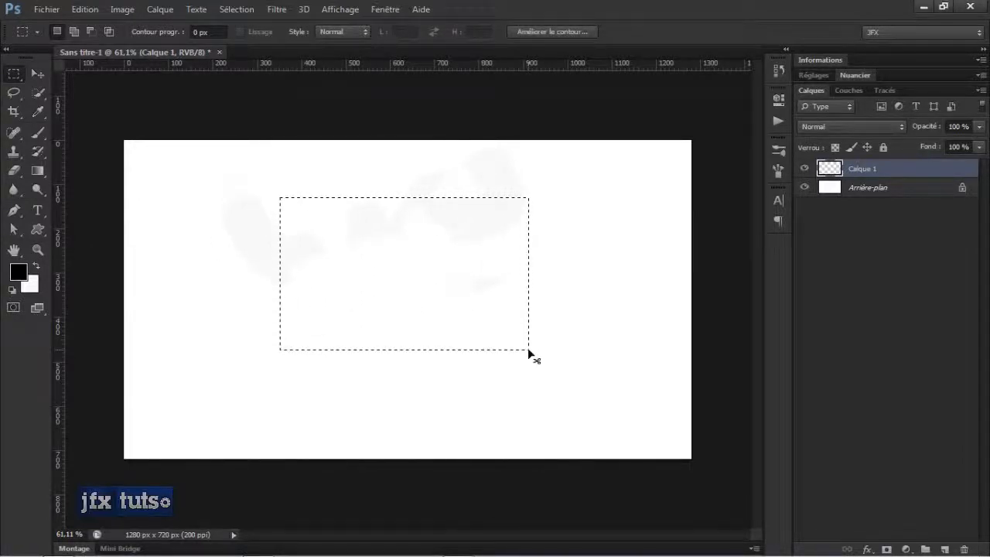
# - Try to free-transform the selected area of the empty layer
pyautogui.keyDown('ctrl'); pyautogui.click(529, 351); pyautogui.keyUp('ctrl')
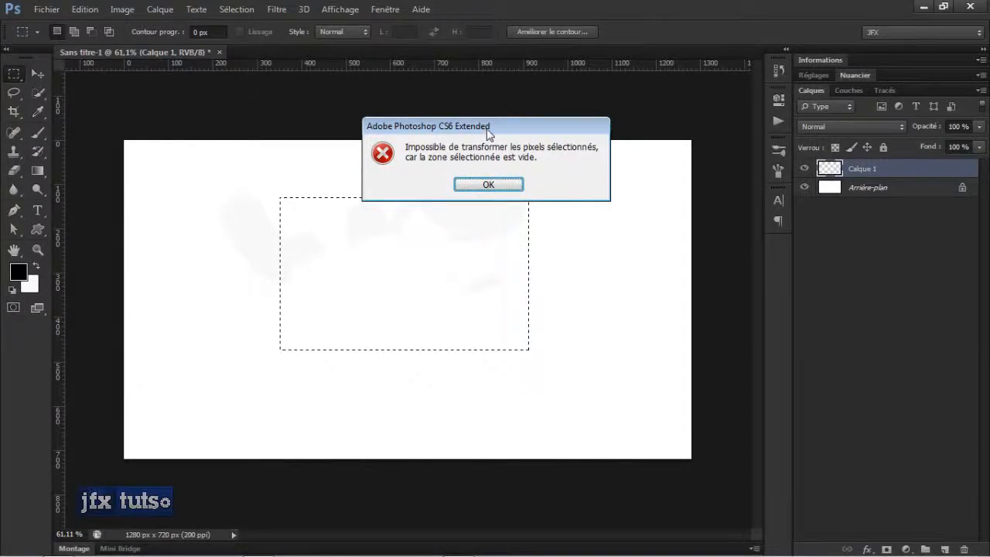
pyautogui.moveTo(487, 130); pyautogui.dragTo(515, 125)
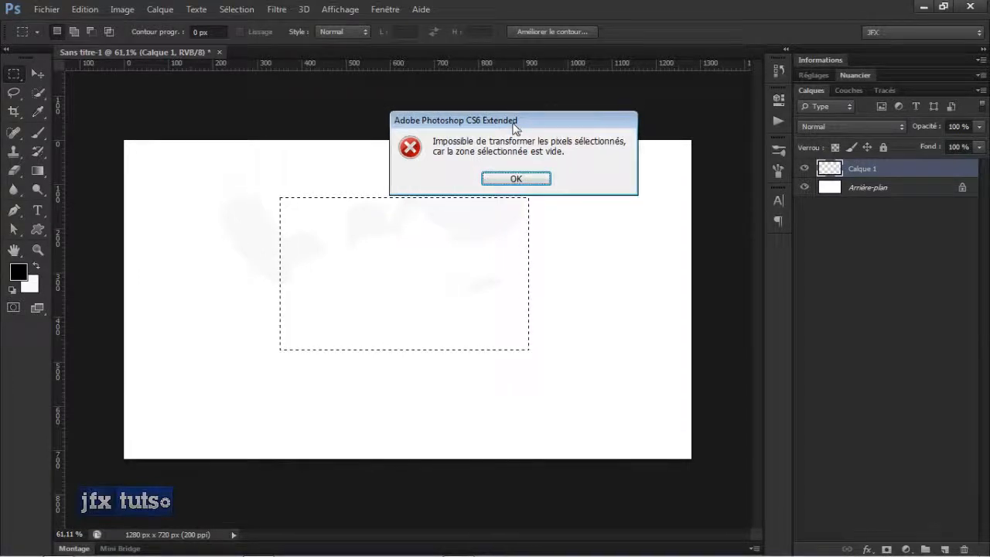
pyautogui.click(516, 178)
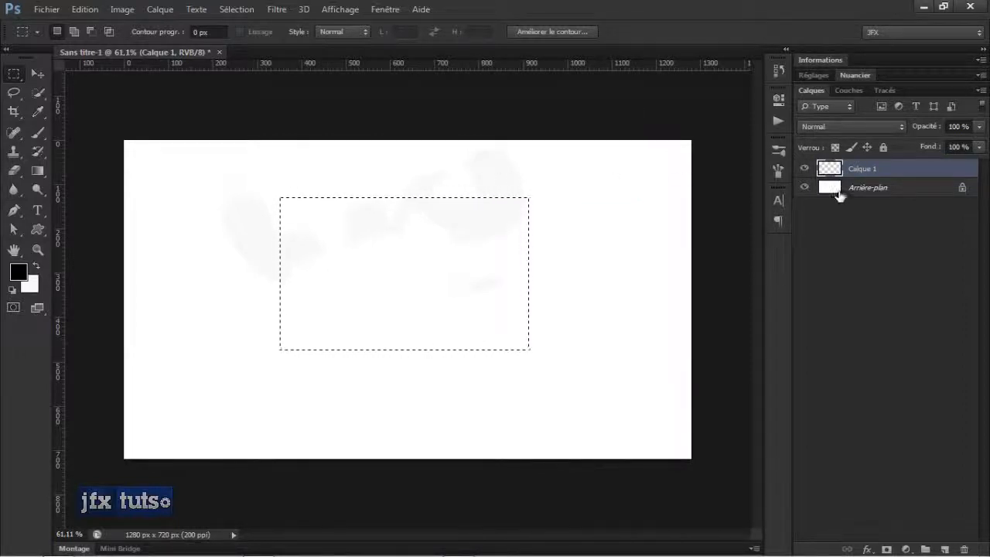
# - Enlarge the layer thumbnails in the layer list
pyautogui.rightClick(849, 255)
pyautogui.click(838, 315)
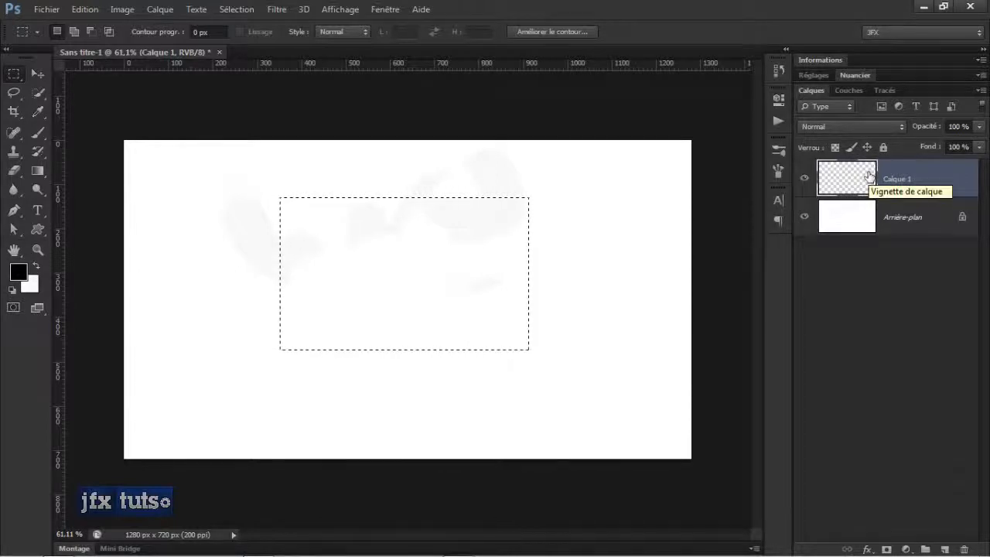
# - Try scaling the selected area of the background layer to about 79% width and 76% height, and cancel the transform
pyautogui.click(848, 217)
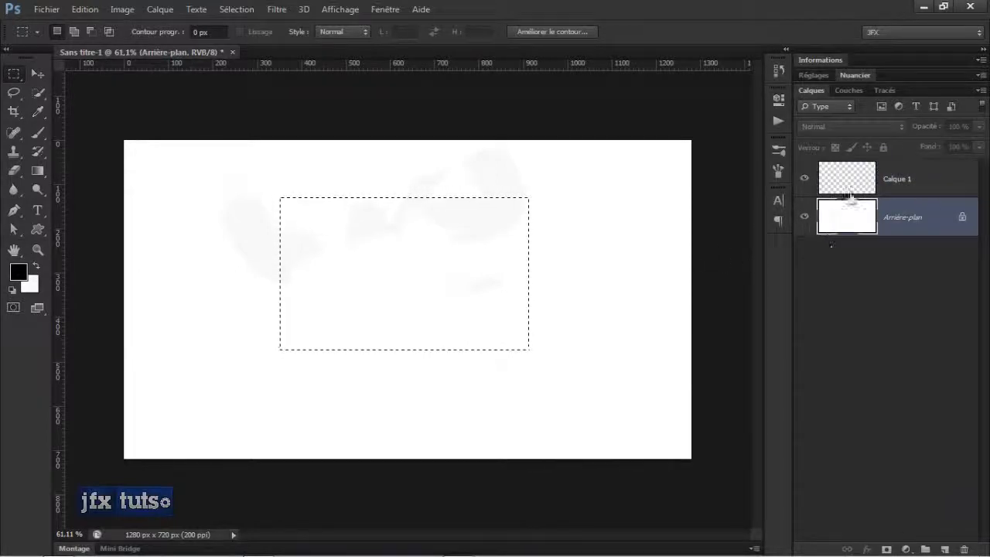
pyautogui.hotkey('ctrl', 't')
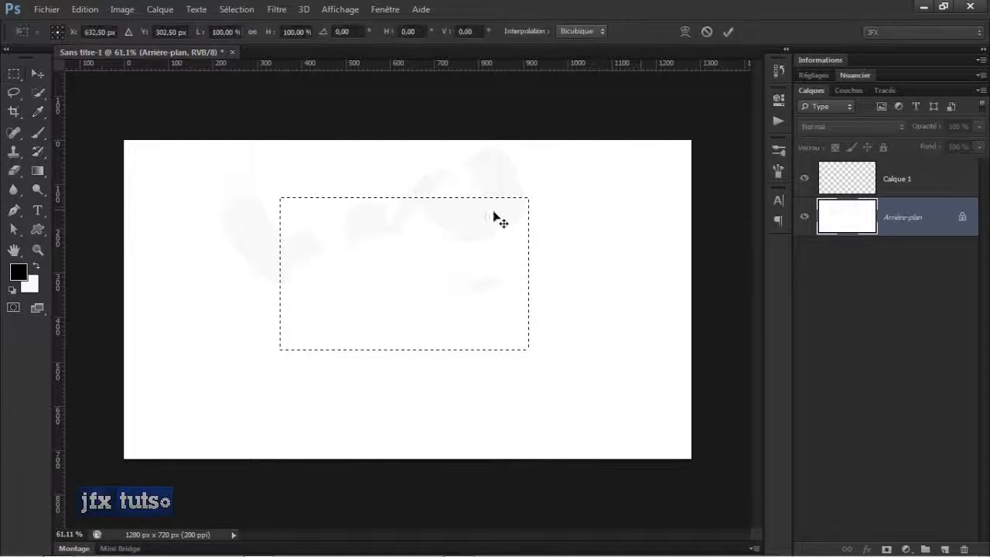
pyautogui.moveTo(529, 198); pyautogui.dragTo(477, 234)
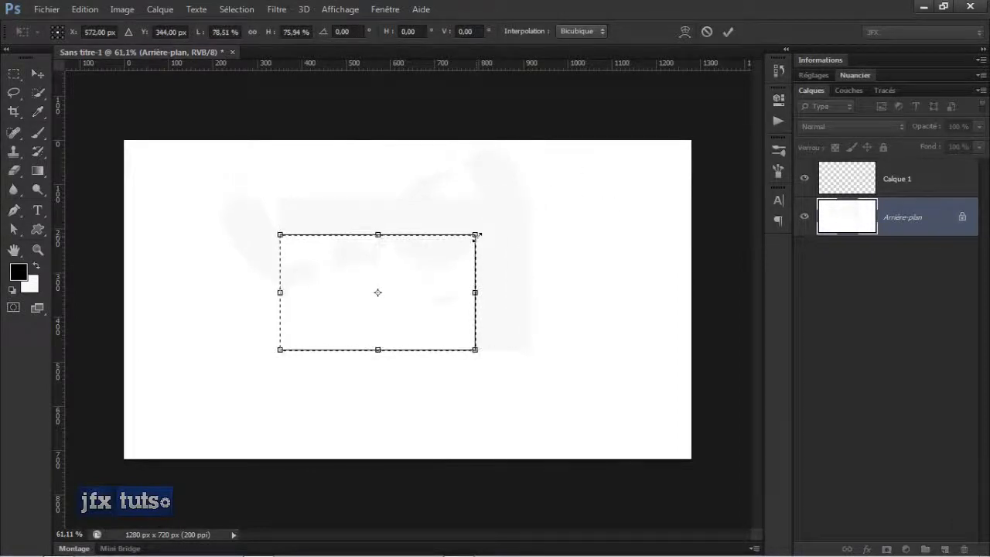
pyautogui.press('Escape')
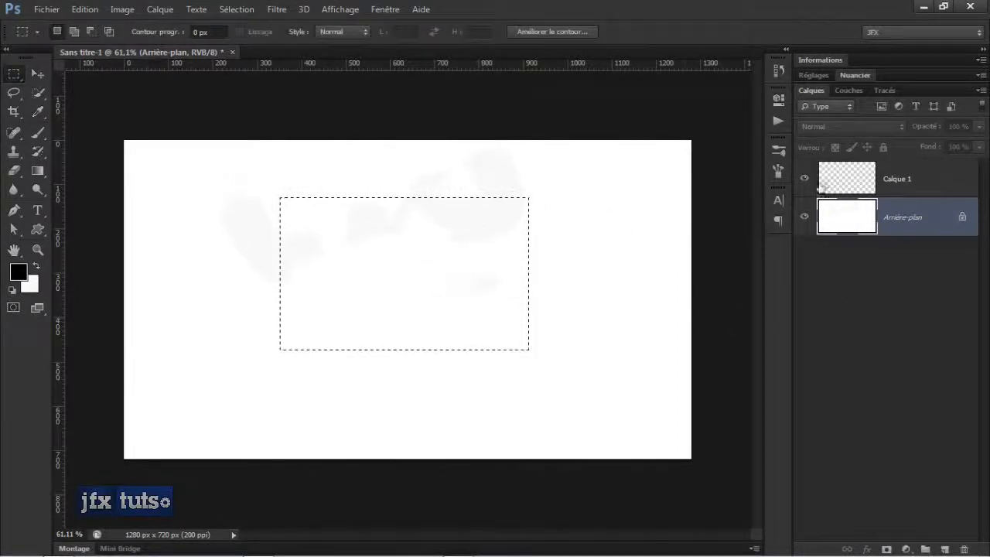
# - Clear the rectangular selection and deselect all layers
pyautogui.click(905, 192)
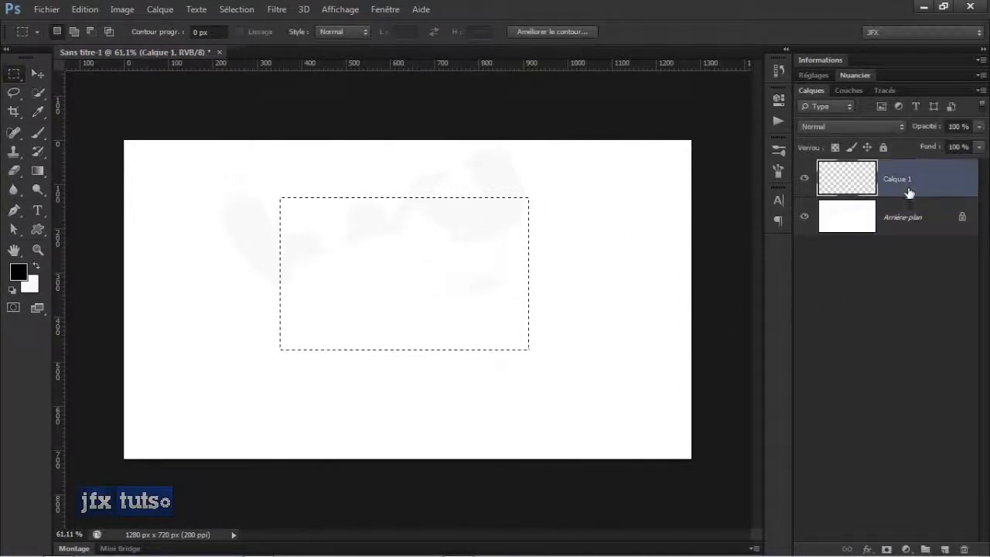
pyautogui.click(748, 311)
pyautogui.click(845, 278)
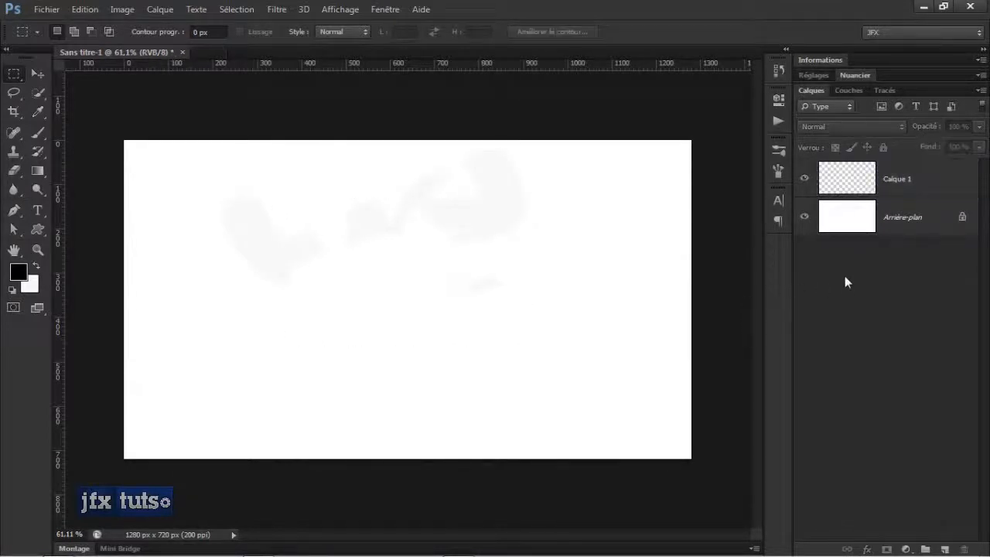
# - Try to move the locked background layer with the Move tool
pyautogui.click(864, 215)
pyautogui.press('v')
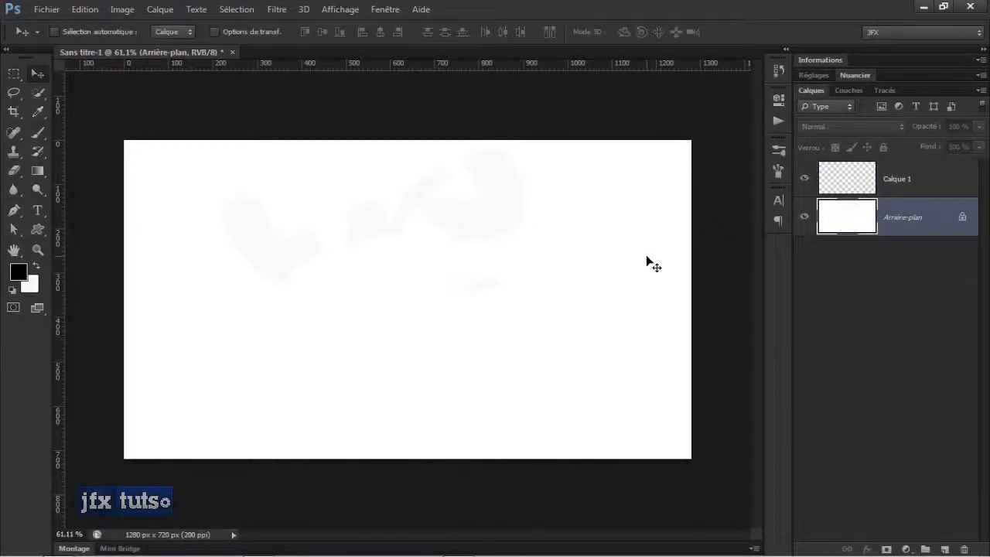
pyautogui.moveTo(261, 272); pyautogui.dragTo(418, 192)
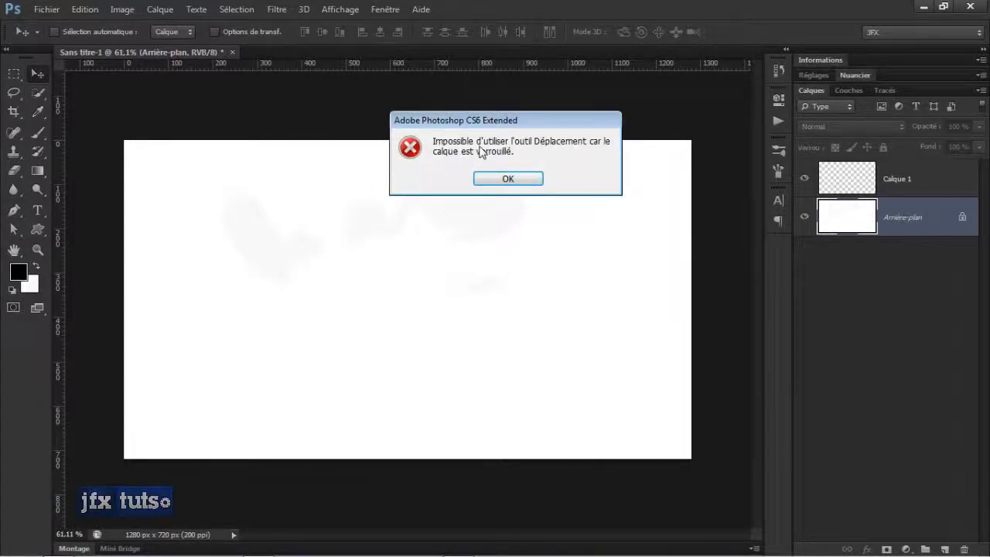
pyautogui.click(511, 181)
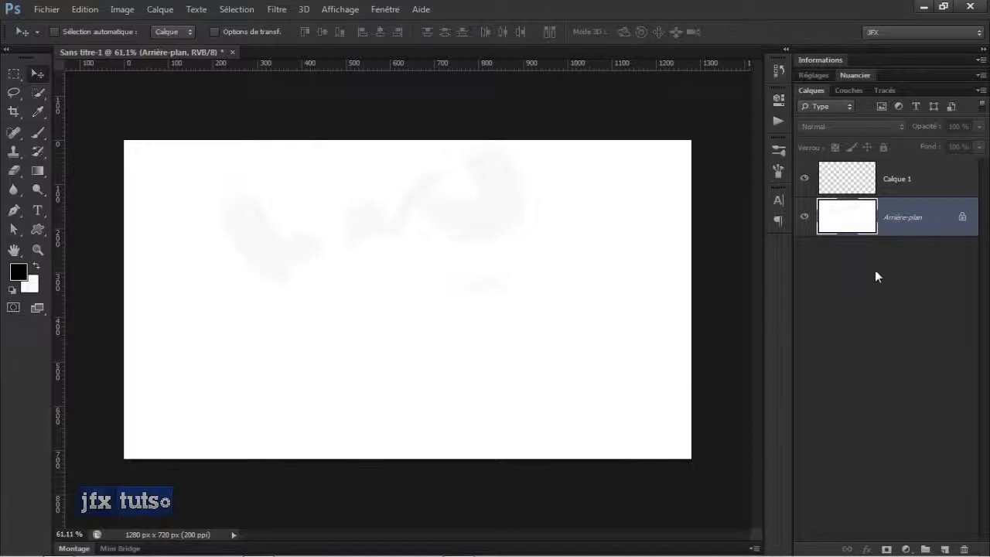
# - Convert the locked background into a regular layer directly, without going through the naming dialog
pyautogui.doubleClick(938, 224)
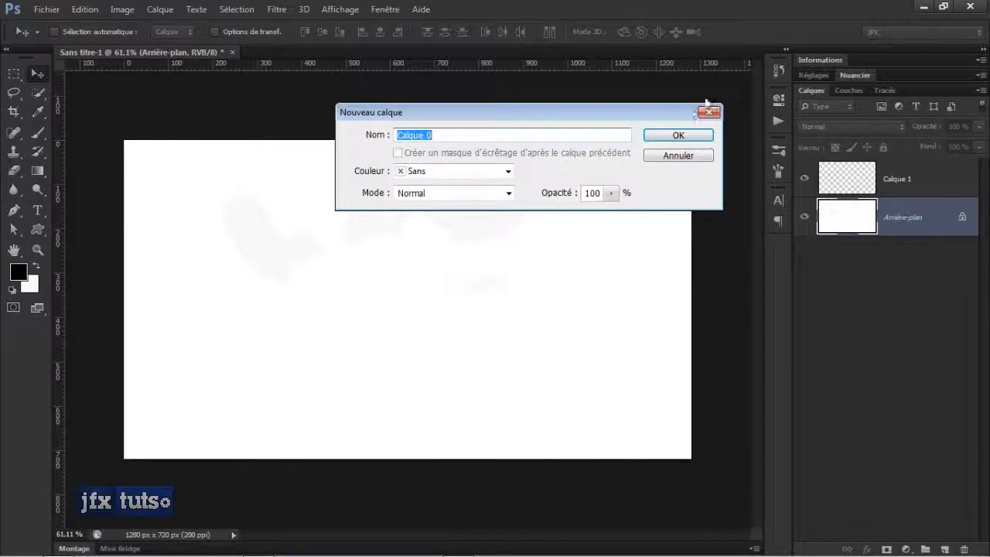
pyautogui.press('Escape')
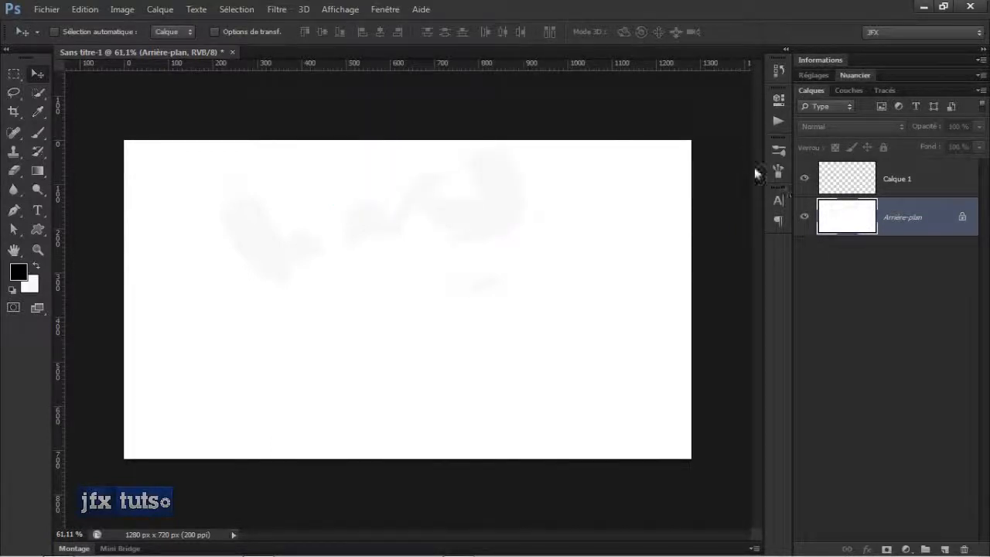
pyautogui.keyDown('alt'); pyautogui.doubleClick(931, 225); pyautogui.keyUp('alt')
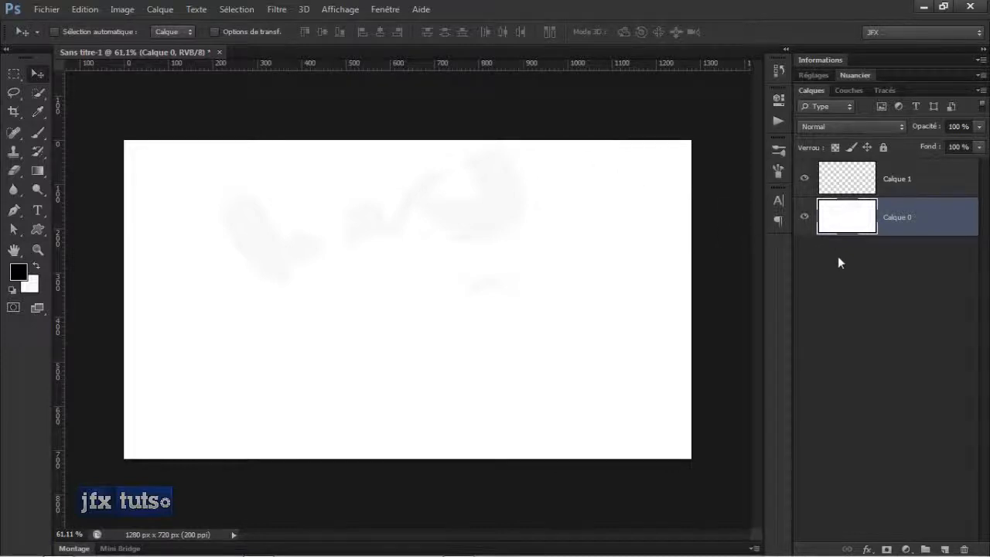
# - With no layer selected, draw a rectangular marquee over the upper-left part of the canvas and clear it
pyautogui.click(841, 288)
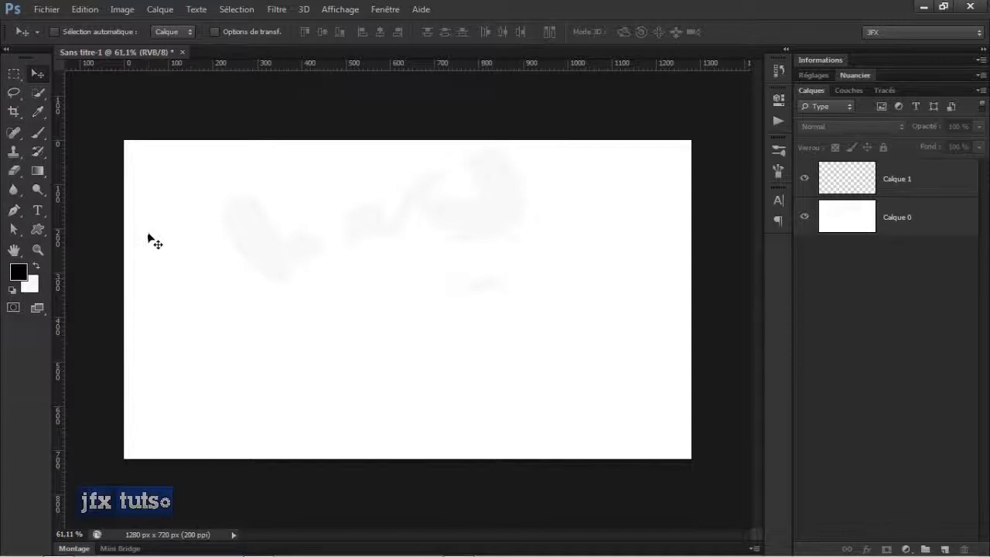
pyautogui.press('m')
pyautogui.moveTo(177, 182); pyautogui.dragTo(489, 349)
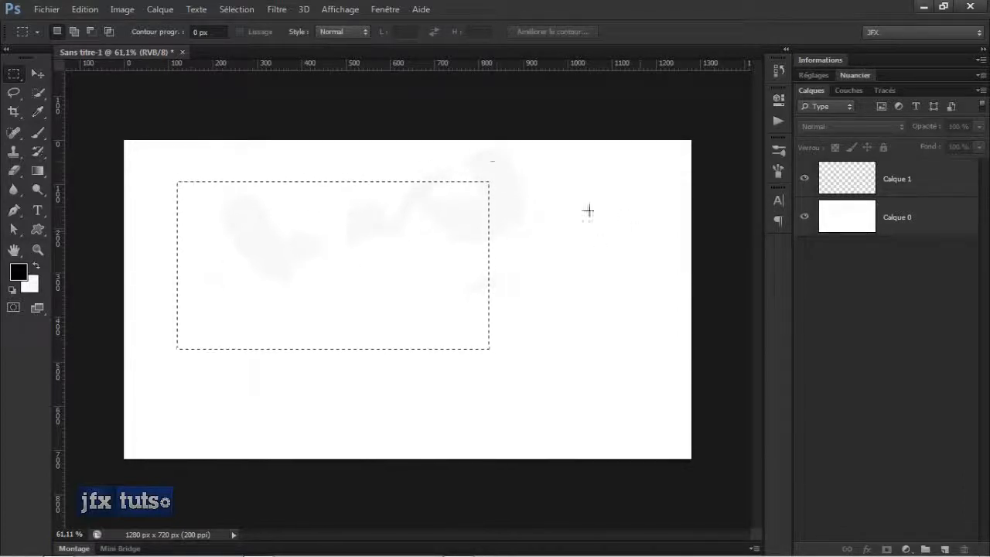
pyautogui.hotkey('ctrl', 'd')
# - Try to use the Move tool on the canvas with no layer selected
pyautogui.press('v')
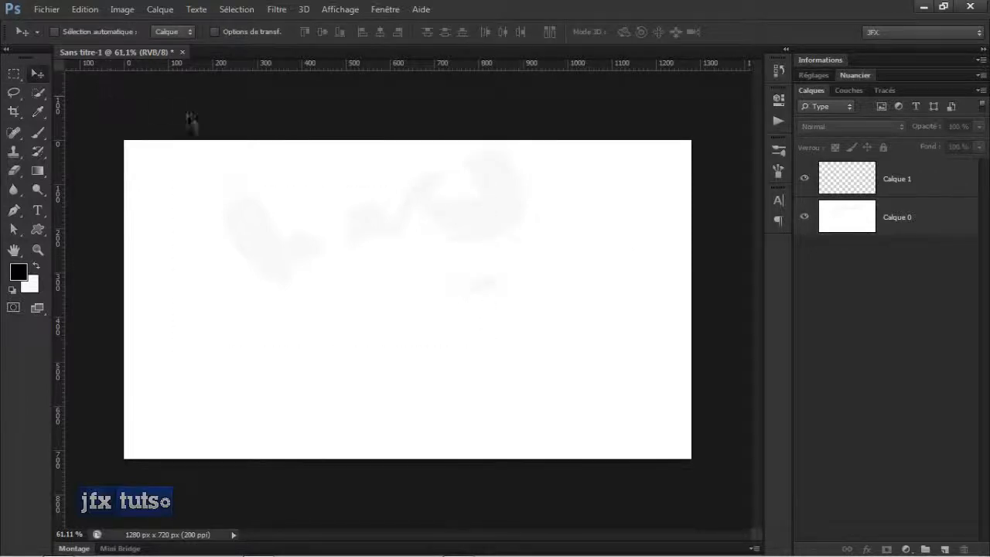
pyautogui.click(320, 241)
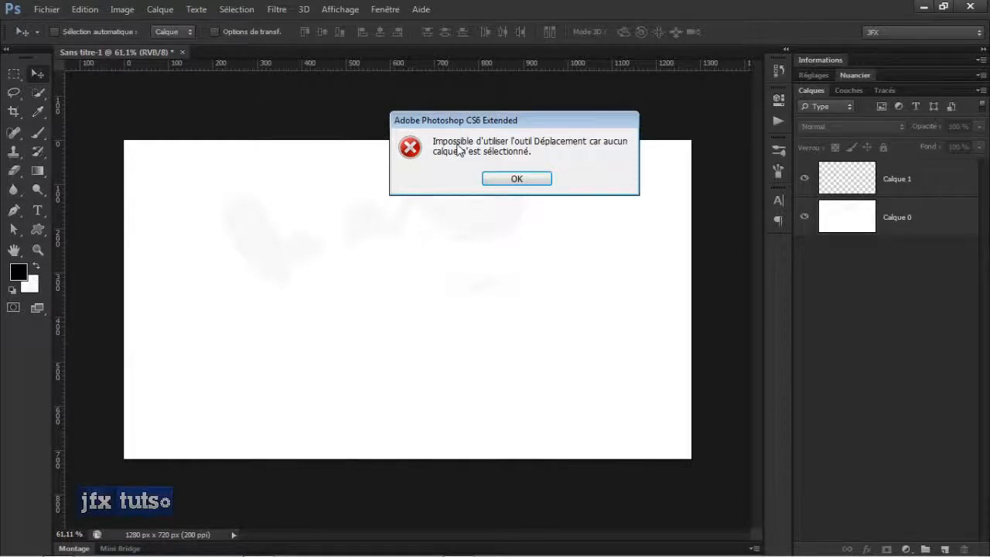
pyautogui.press('Return')
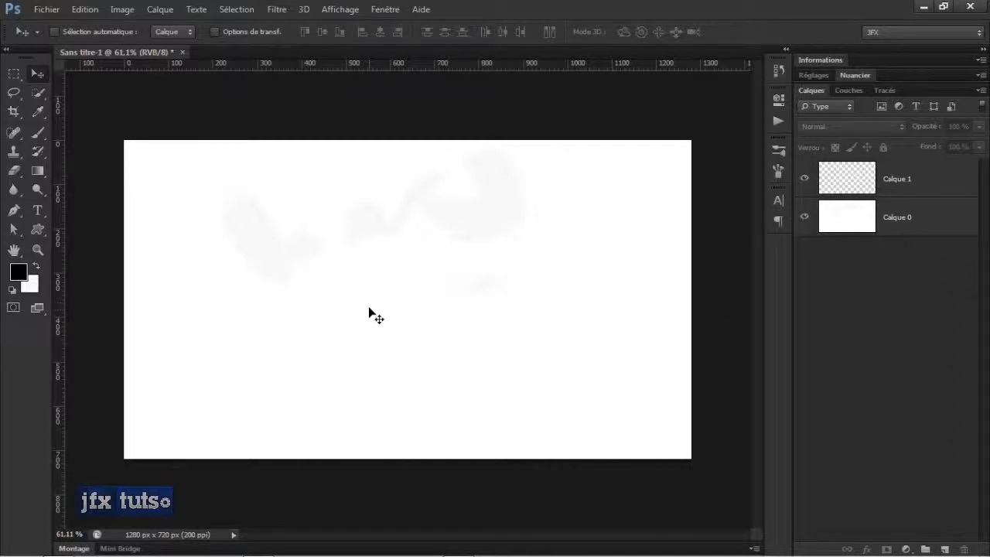
# - Turn the empty layer Calque 1 into a text layer by starting a 119 pt text near the canvas centre, leaving it empty
pyautogui.press('t')
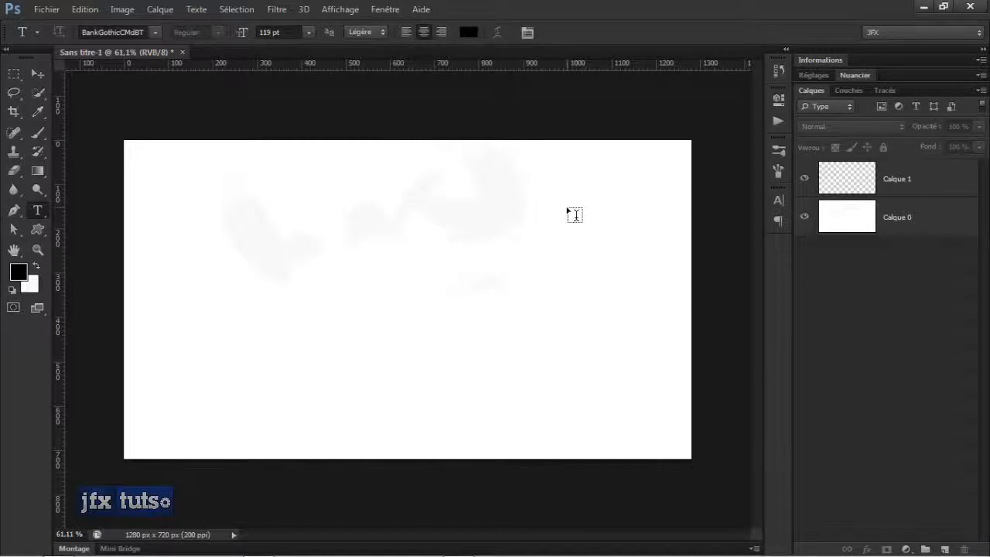
pyautogui.click(903, 189)
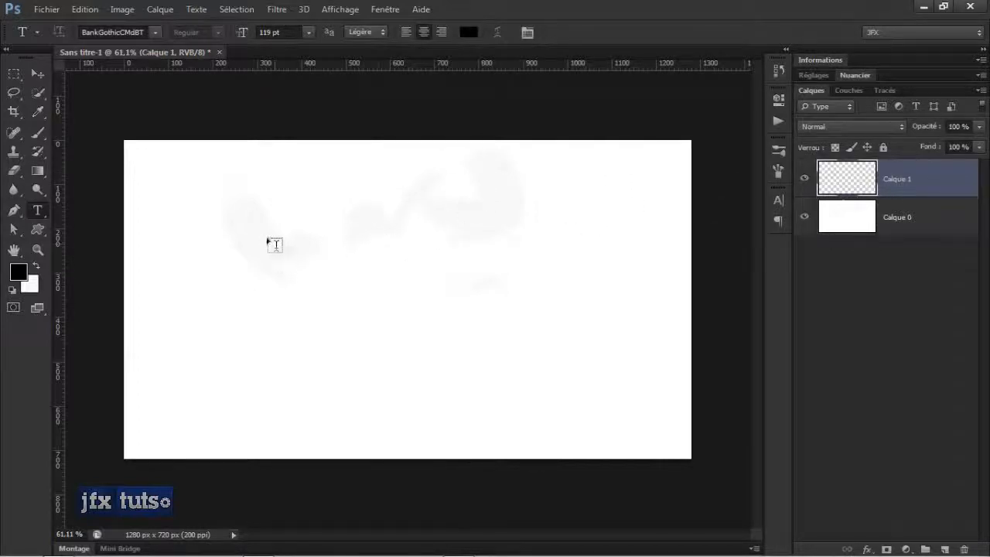
pyautogui.click(338, 293)
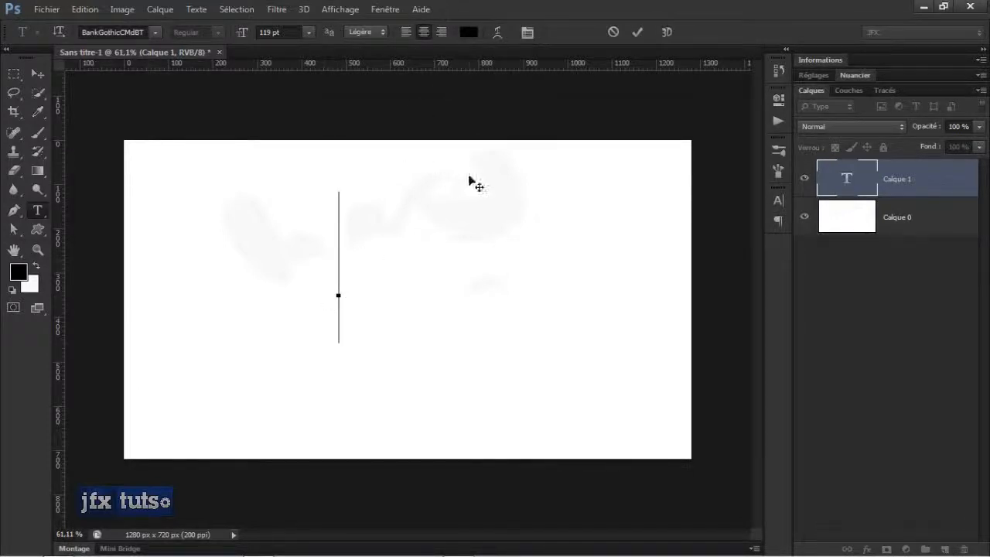
pyautogui.scroll(3, 442, 281)
pyautogui.scroll(2, 442, 282)
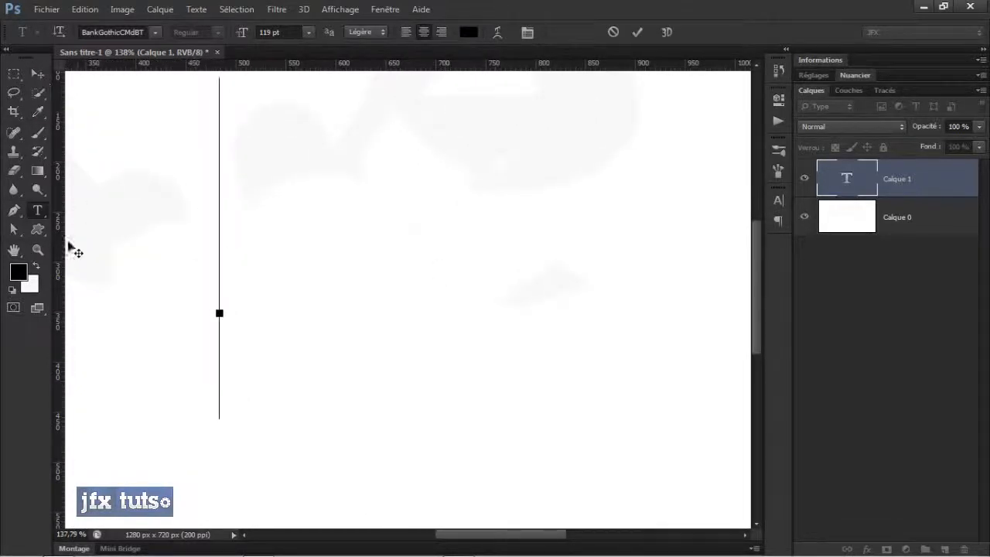
pyautogui.click(37, 76)
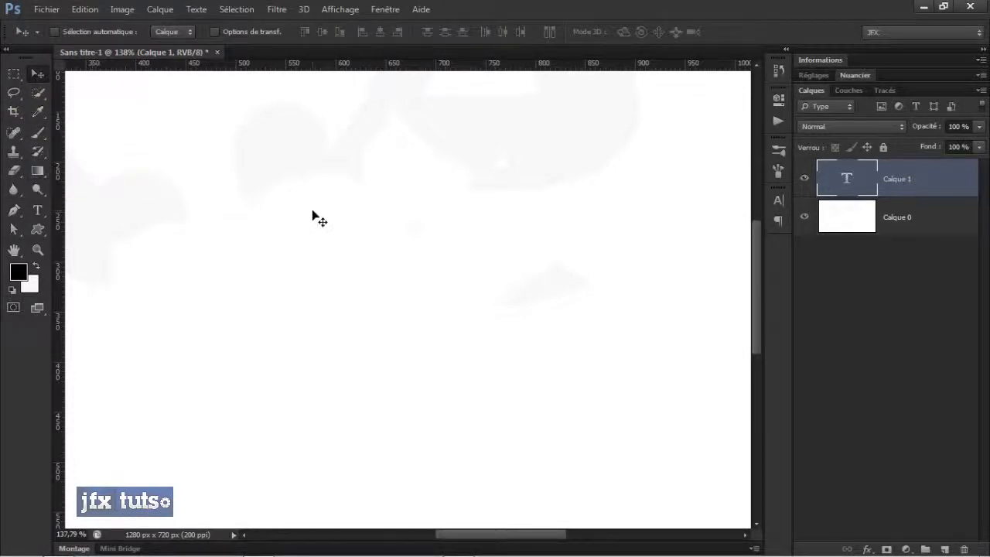
# - Start a second text at another spot on the canvas and cancel it
pyautogui.press('t')
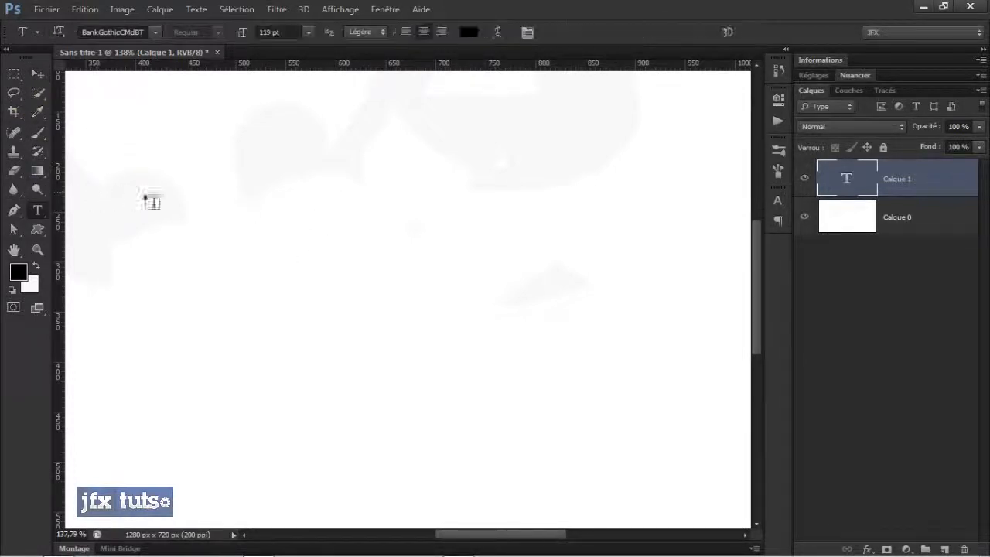
pyautogui.click(360, 203)
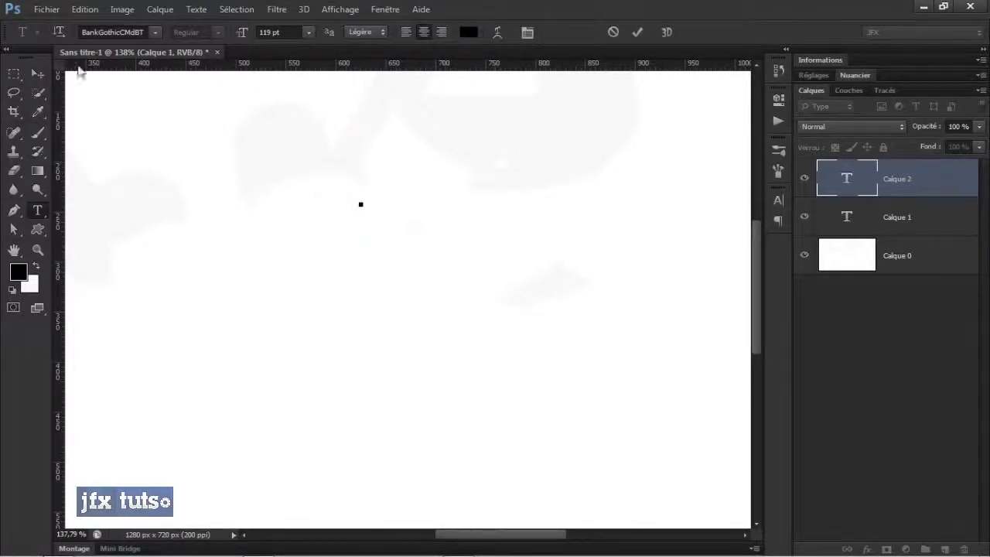
pyautogui.click(613, 33)
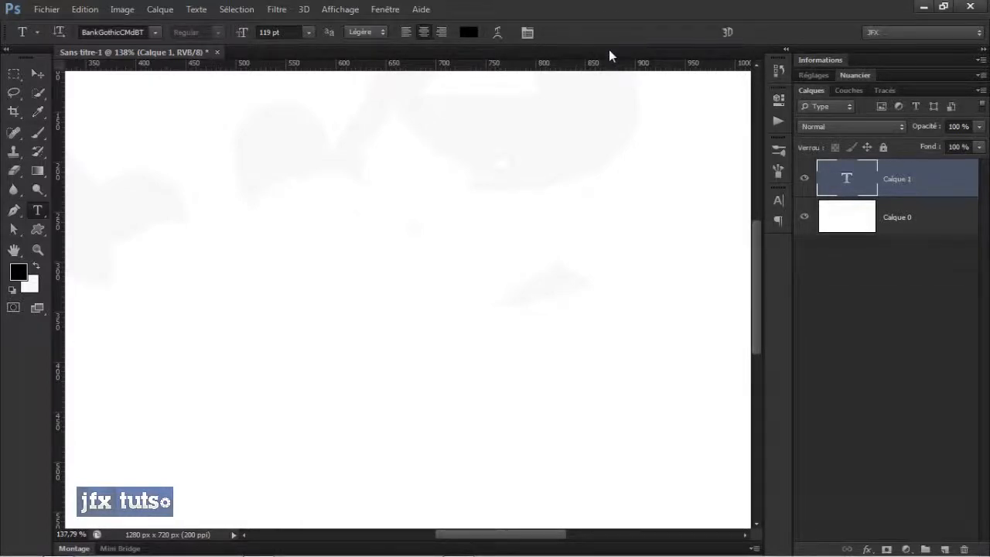
# - Reopen the empty text layer Calque 1, enter "vdfbd" and cancel the text edit
pyautogui.doubleClick(848, 183)
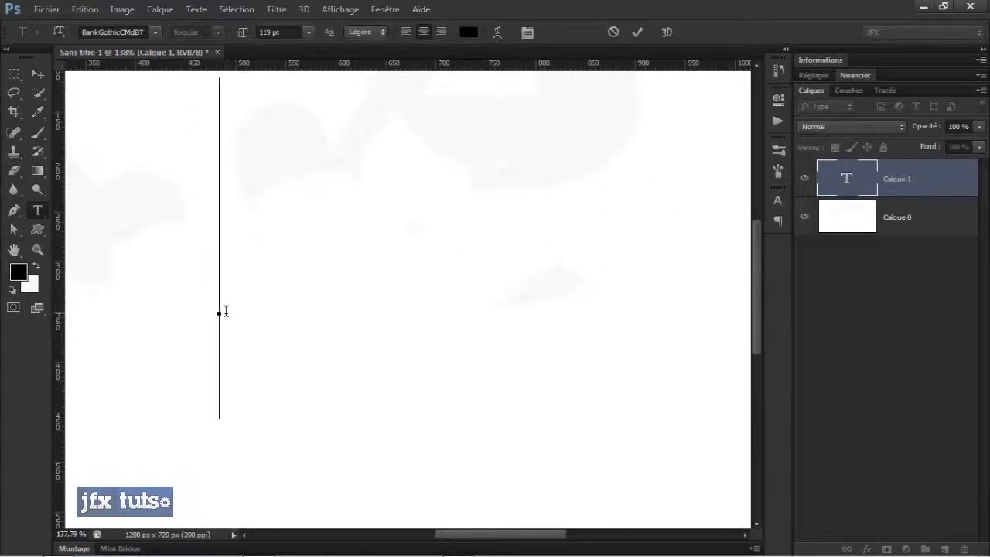
pyautogui.write('vdfbd')
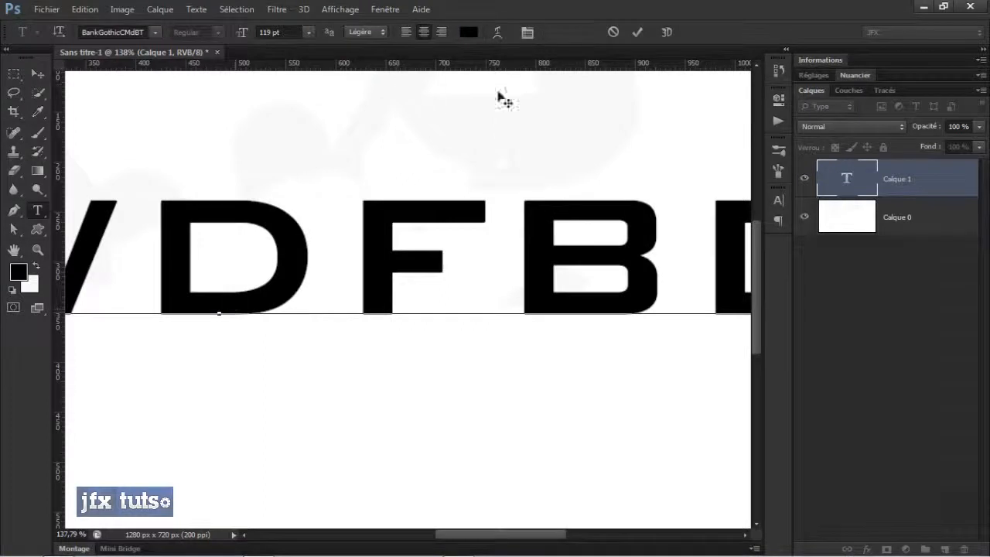
pyautogui.click(612, 33)
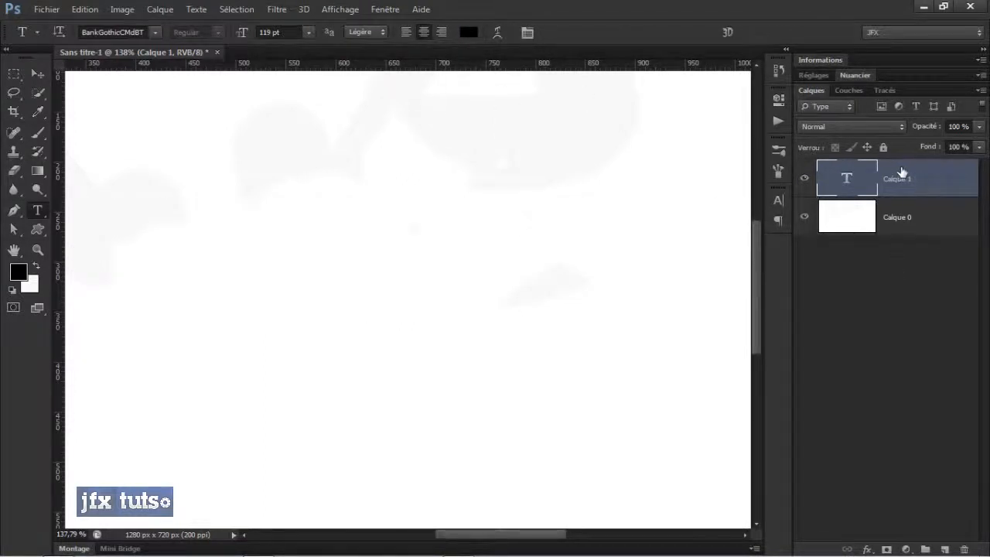
# - Delete the empty text layer Calque 1
pyautogui.press('Delete')
pyautogui.scroll(-2, 502, 245)
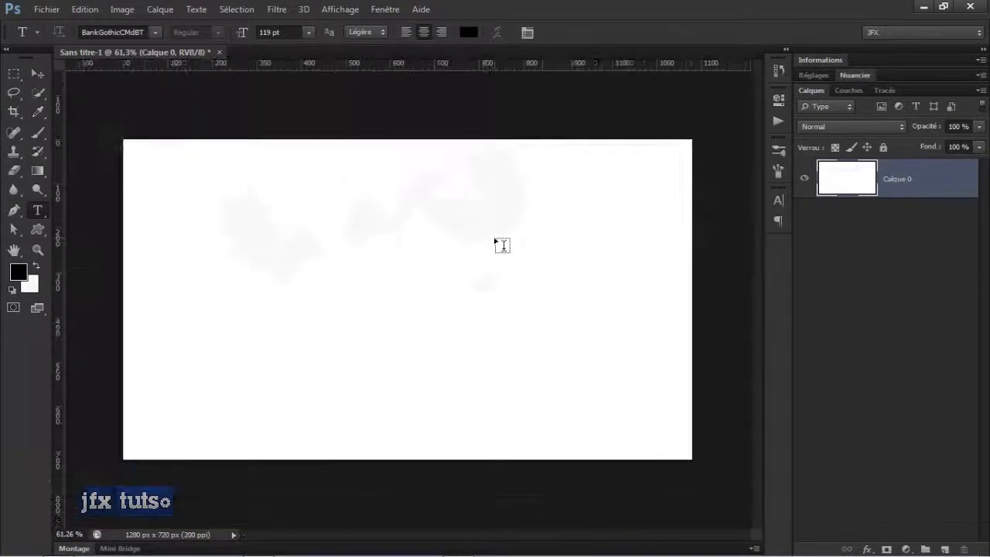
pyautogui.scroll(3, 502, 245)
pyautogui.scroll(-3, 333, 232)
pyautogui.scroll(1, 335, 237)
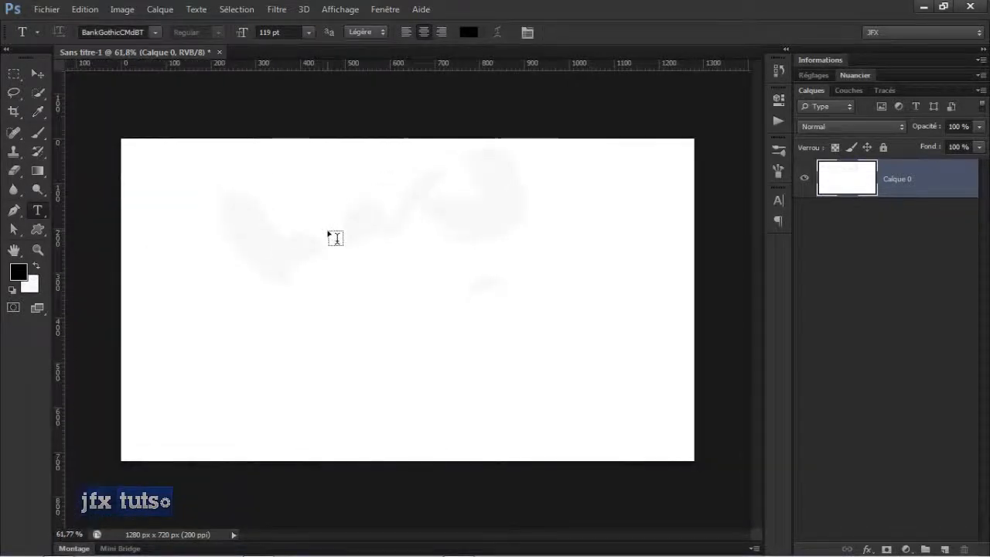
pyautogui.scroll(2, 314, 224)
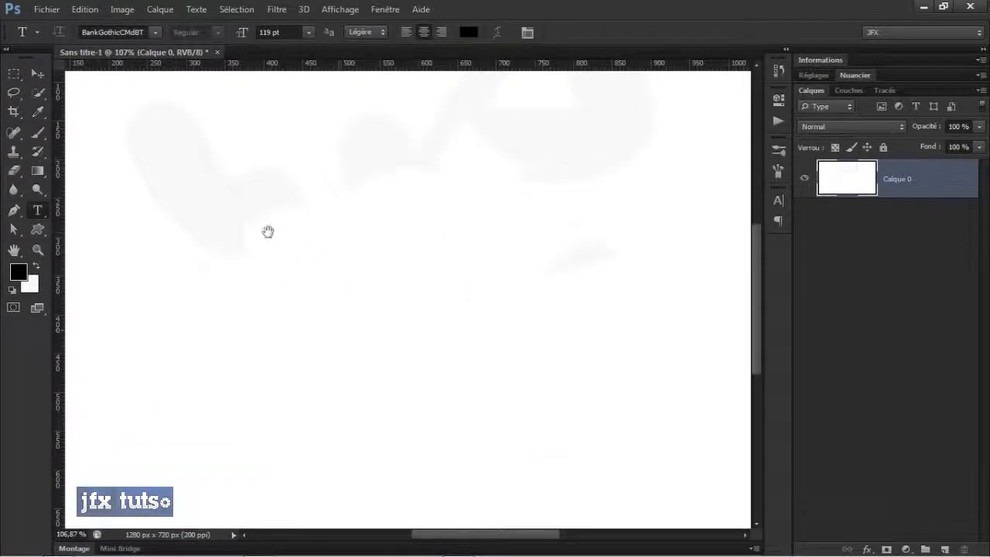
pyautogui.moveTo(214, 300); pyautogui.dragTo(510, 308)
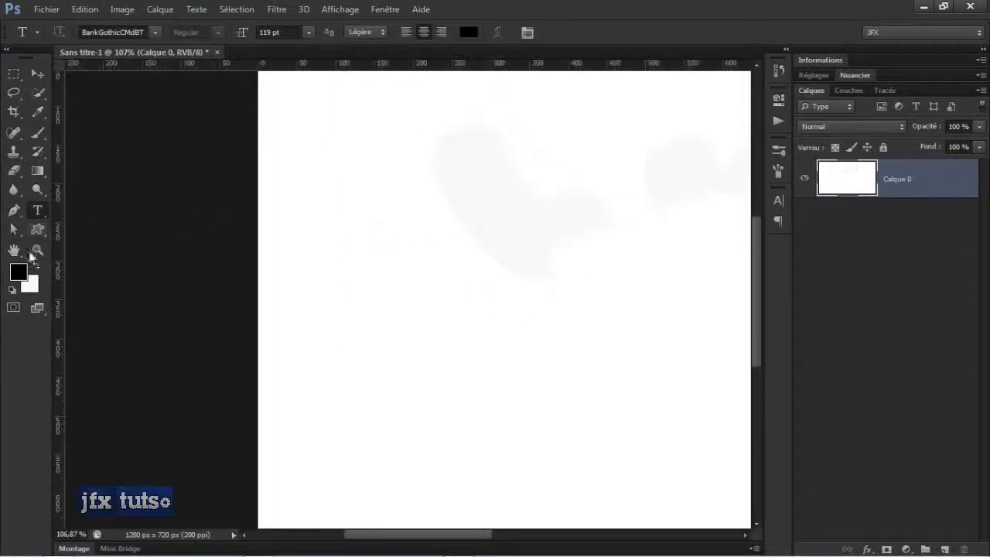
pyautogui.click(14, 254)
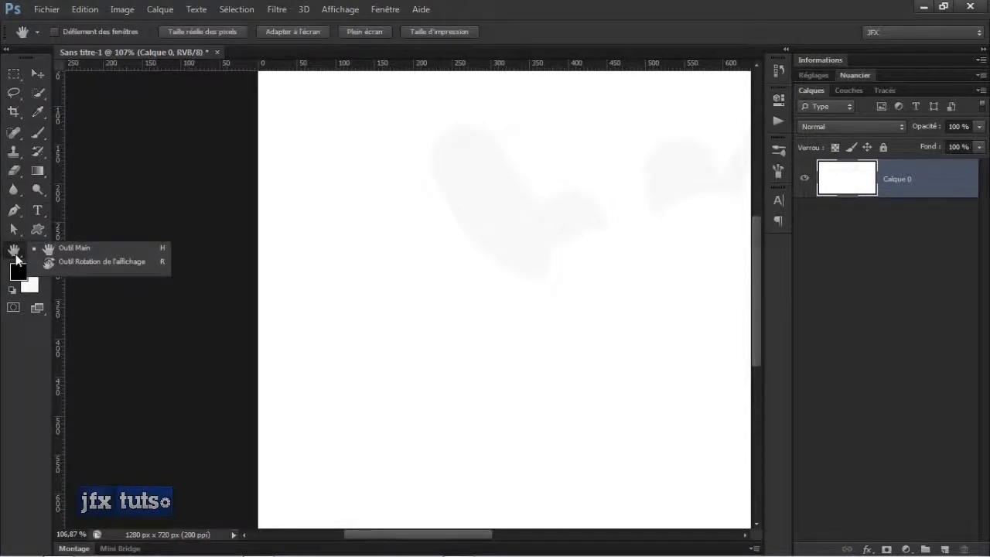
pyautogui.press('v')
pyautogui.scroll(-4, 322, 233)
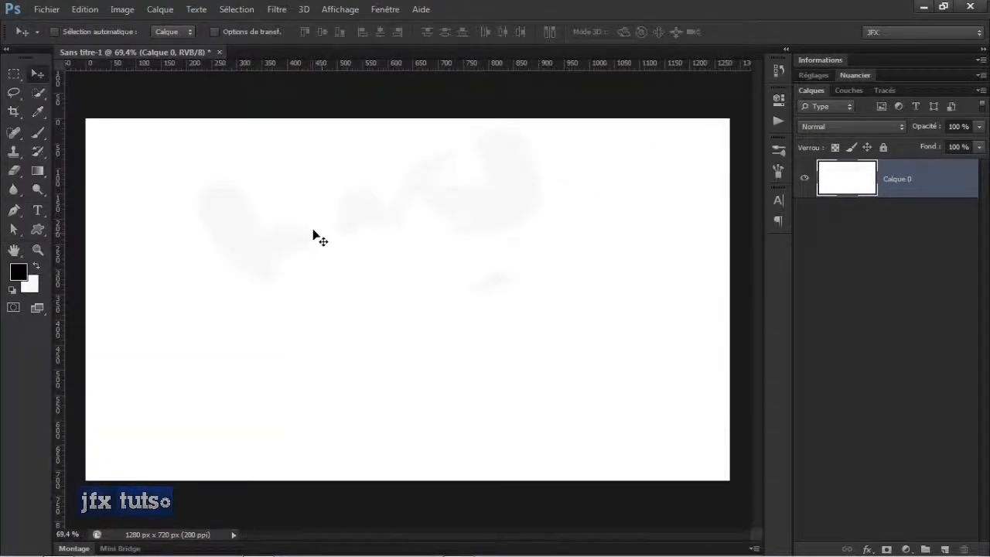
pyautogui.scroll(2, 309, 233)
pyautogui.scroll(1, 310, 237)
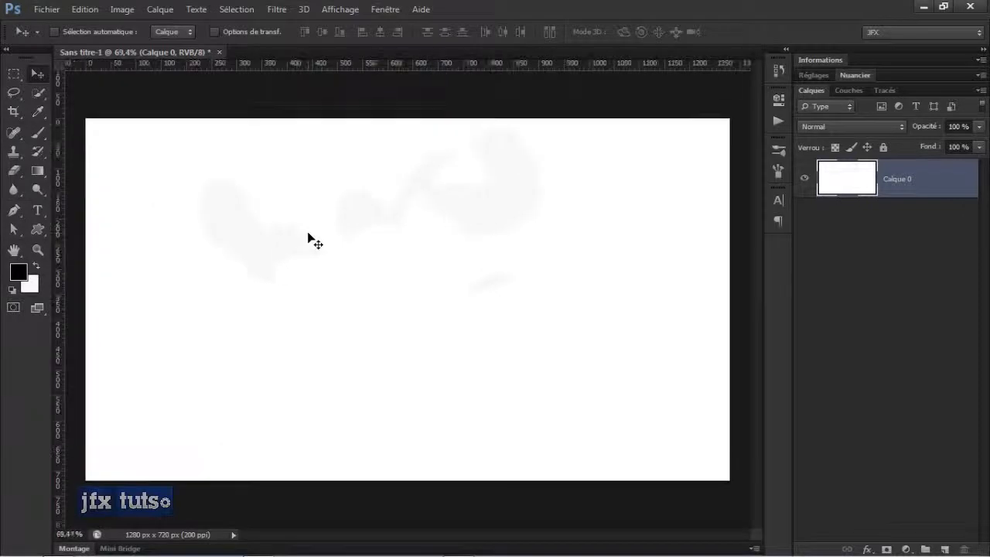
pyautogui.scroll(-1, 310, 237)
pyautogui.scroll(2, 610, 317)
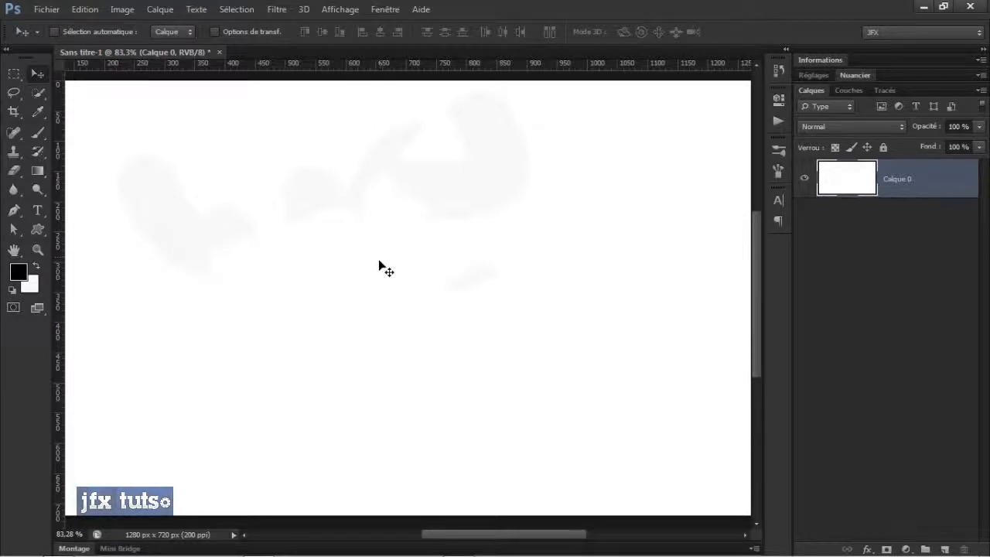
# - Draw a heart custom shape about 513 × 440 px on the canvas and fill it with pastel pink
pyautogui.press('u')
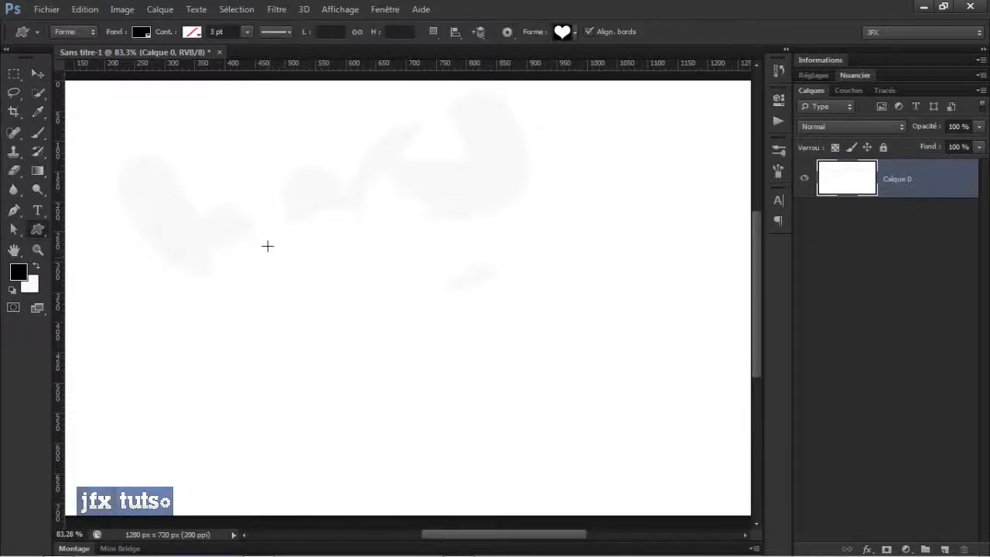
pyautogui.moveTo(331, 203); pyautogui.dragTo(482, 328)
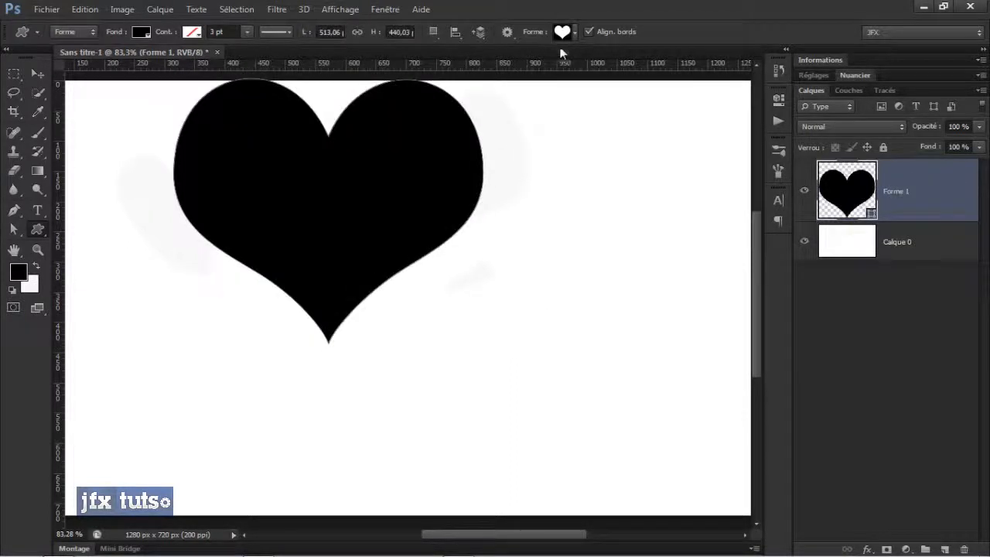
pyautogui.click(141, 33)
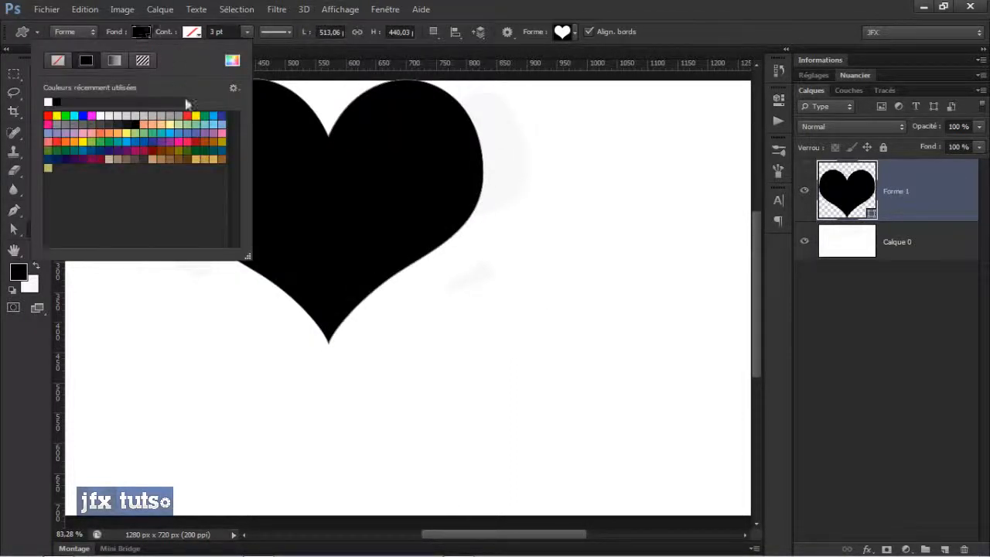
pyautogui.click(82, 133)
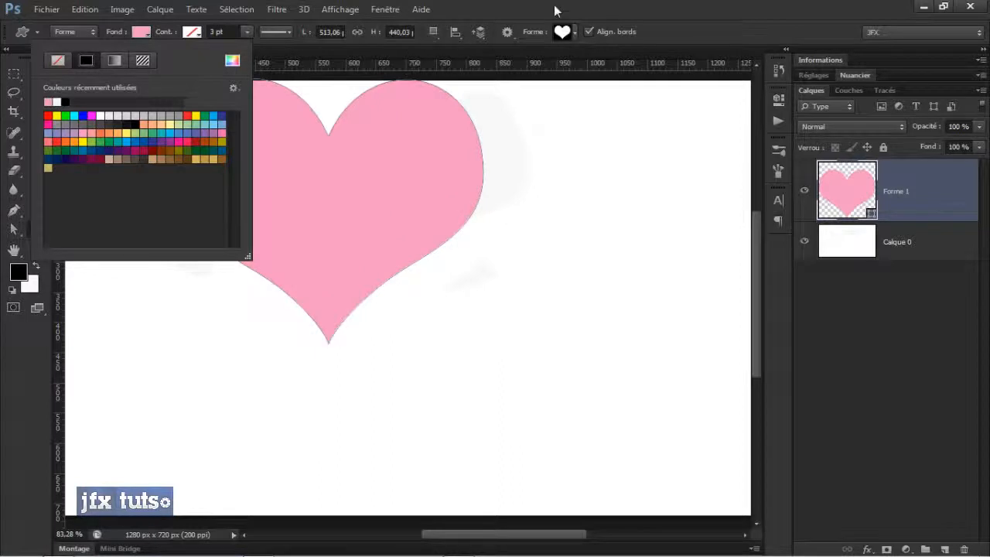
pyautogui.click(553, 11)
# - Check the heart's stroke colour options, leave them as they are, and move the heart down and right towards the canvas centre
pyautogui.click(197, 33)
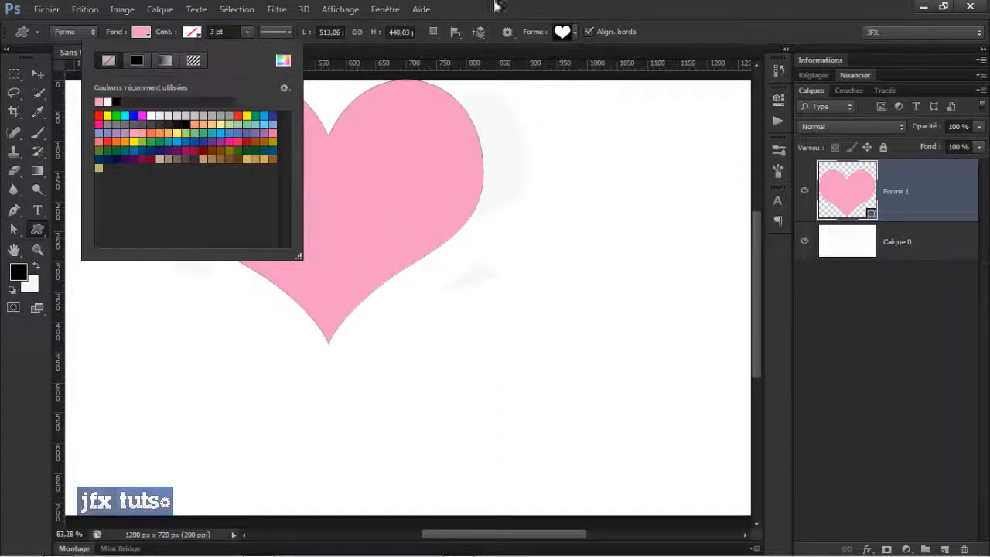
pyautogui.click(548, 10)
pyautogui.press('v')
pyautogui.moveTo(332, 186); pyautogui.dragTo(379, 263)
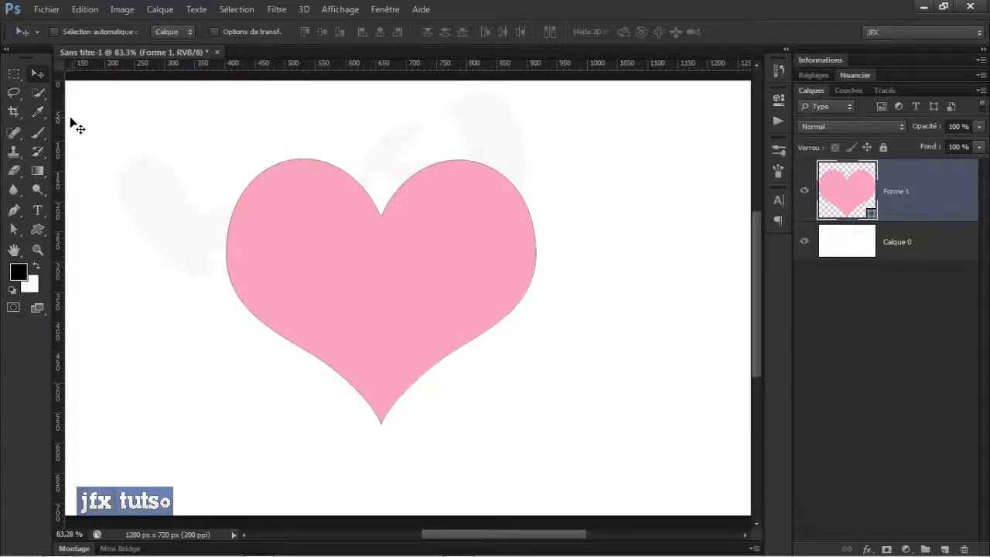
# - Try to paint on the shape layer Forme 1 with the Brush, decline rasterizing, and view the layer's rasterize command without applying it
pyautogui.press('b')
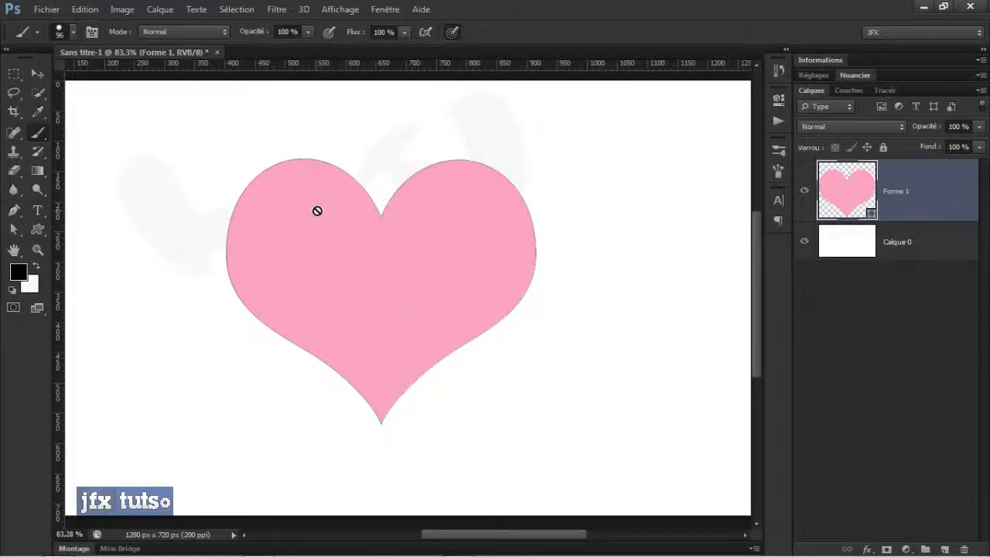
pyautogui.click(365, 276)
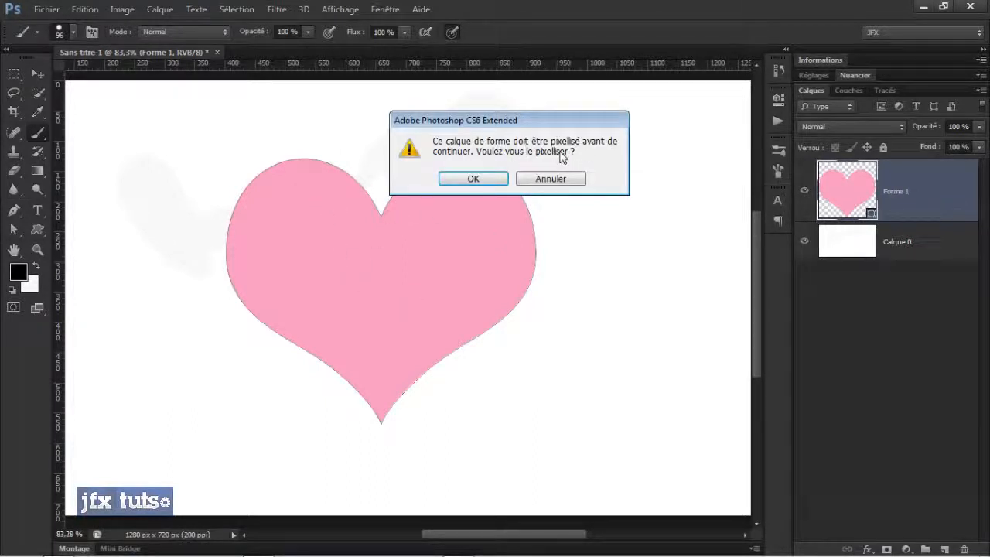
pyautogui.click(528, 180)
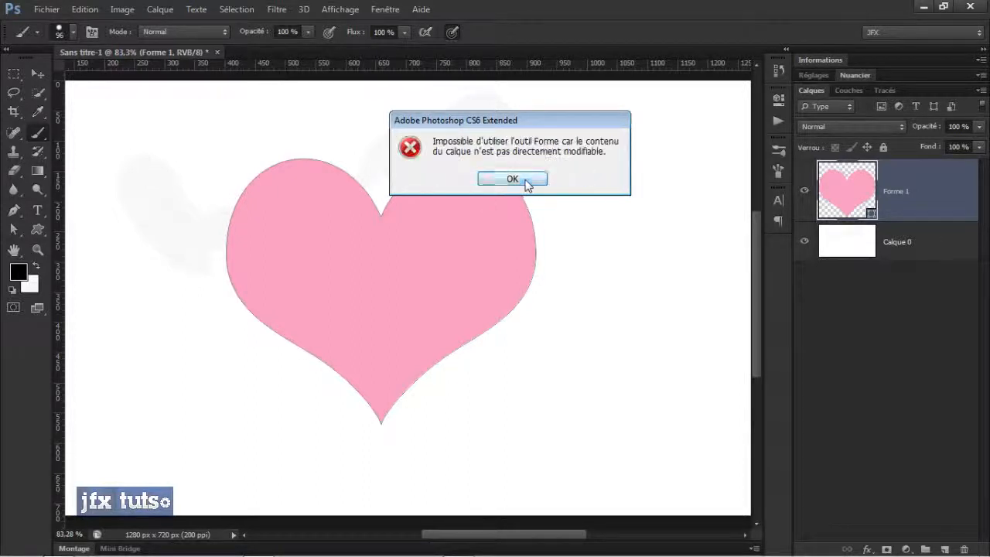
pyautogui.click(499, 178)
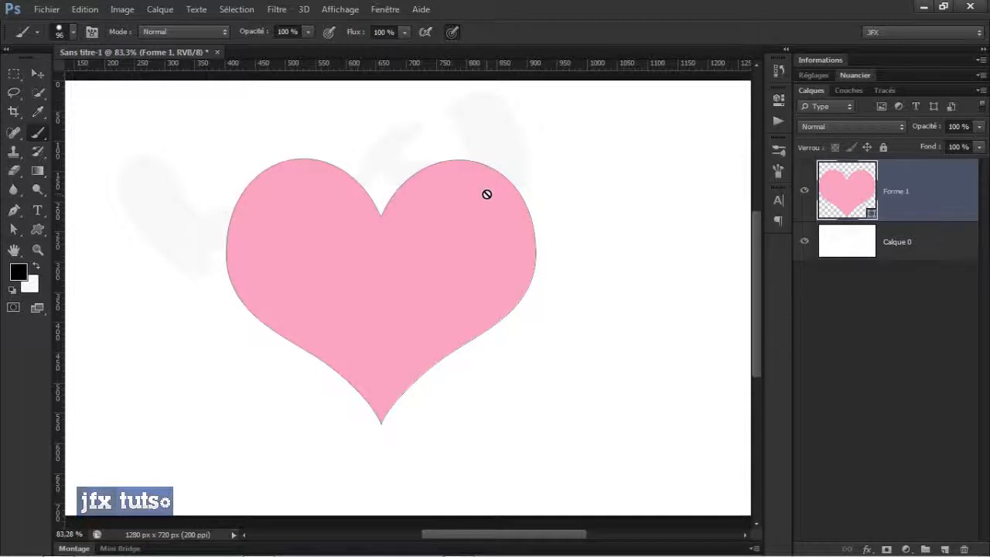
pyautogui.rightClick(932, 179)
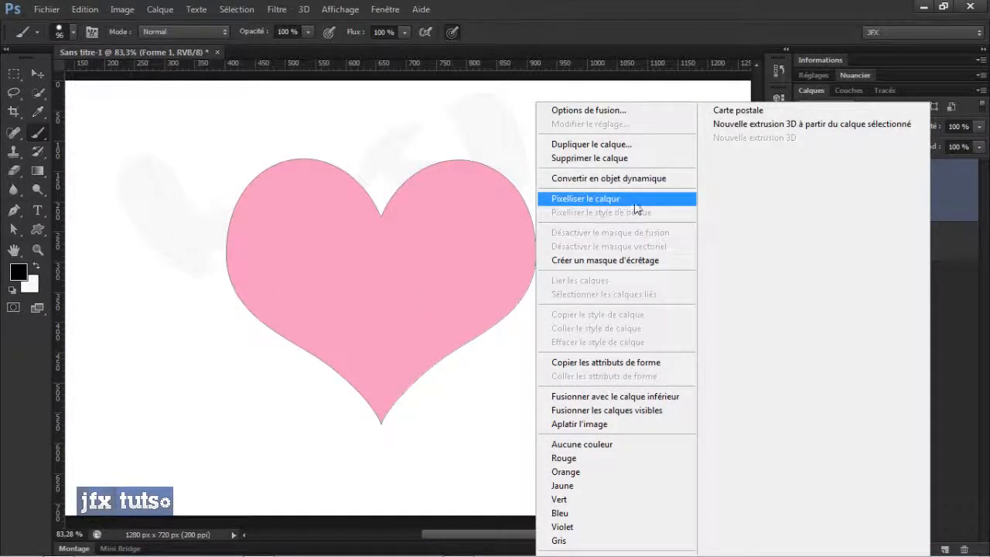
pyautogui.click(946, 216)
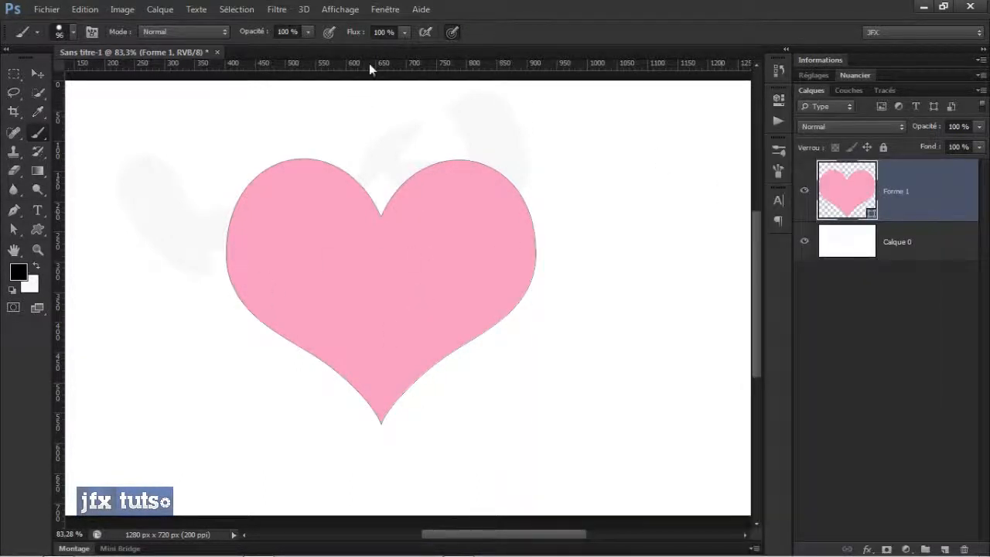
# - Try to apply the Barbouillage artistic filter to the shape layer Forme 1 and decline rasterizing it
pyautogui.click(277, 9)
pyautogui.moveTo(312, 160)
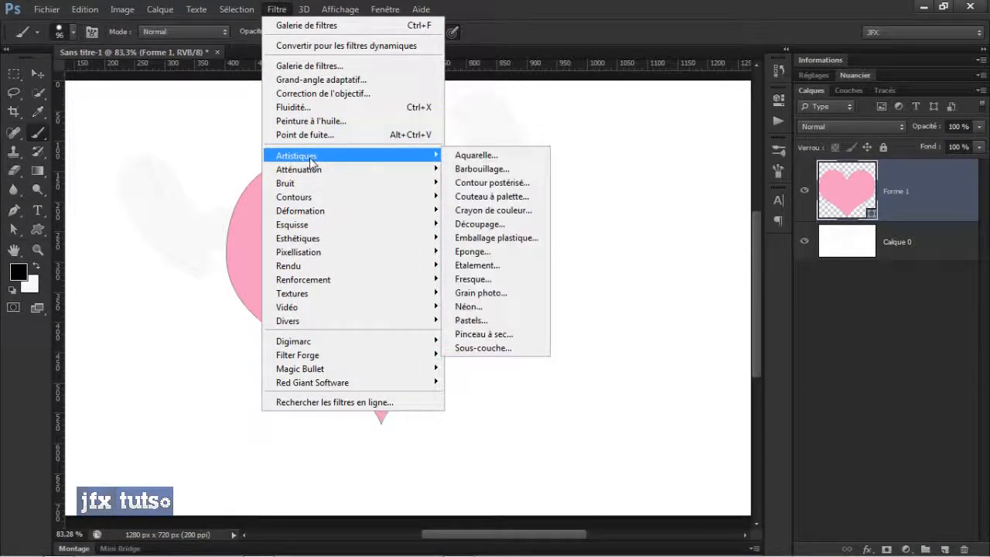
pyautogui.click(512, 172)
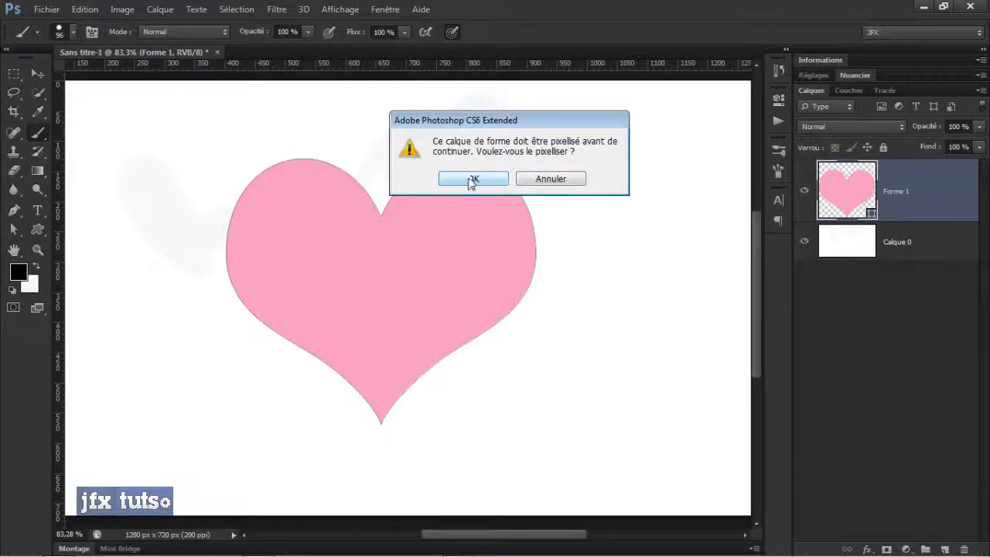
pyautogui.click(524, 179)
# - Add a new empty layer above the heart shape layer
pyautogui.scroll(-3, 501, 210)
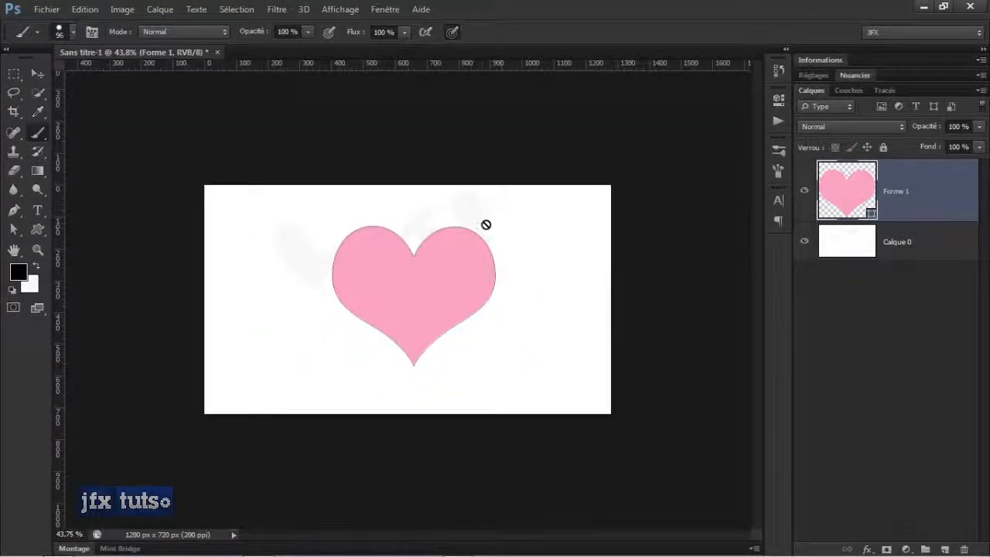
pyautogui.scroll(1, 486, 223)
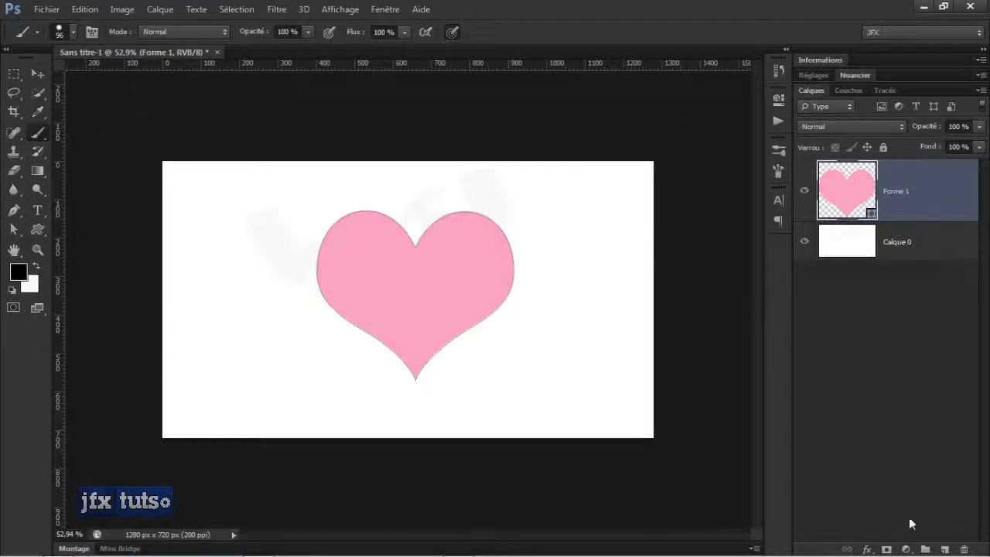
pyautogui.click(944, 550)
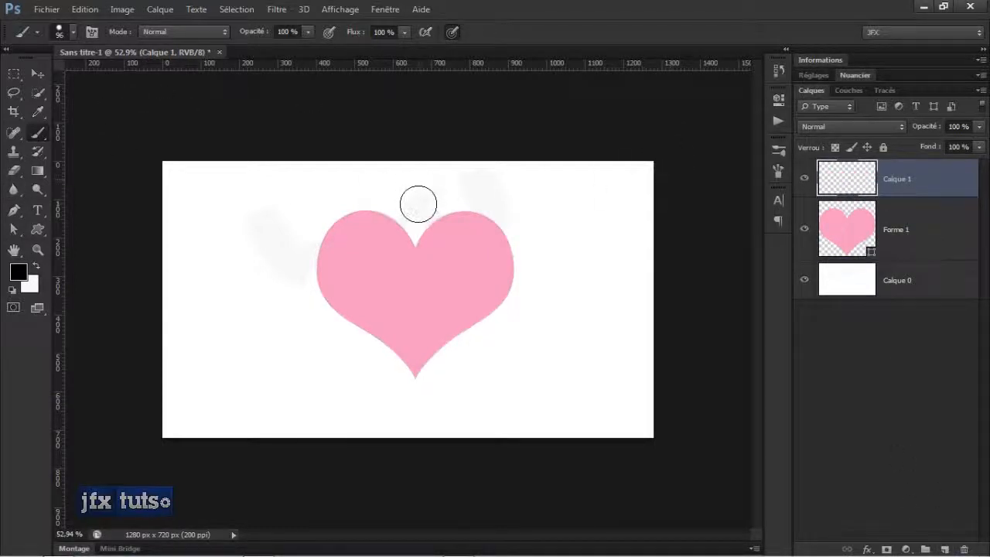
# - Check the Eraser's brush options and switch to the Background Eraser variant
pyautogui.press('e')
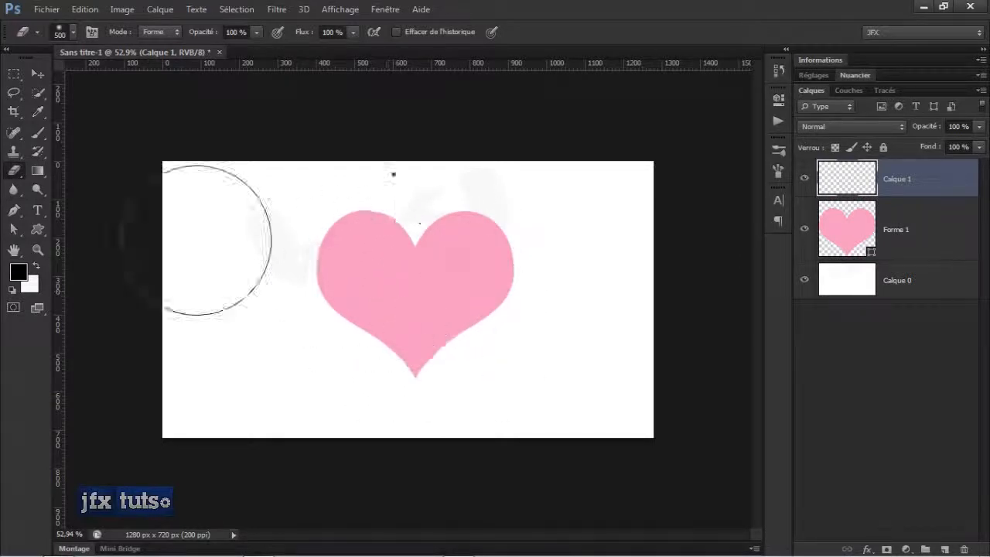
pyautogui.rightClick(393, 173)
pyautogui.click(364, 228)
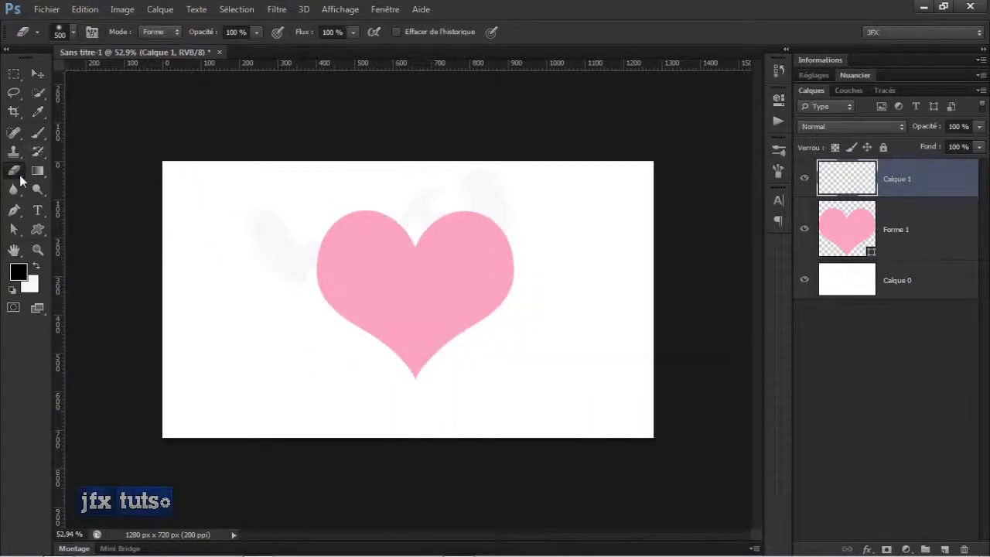
pyautogui.rightClick(16, 172)
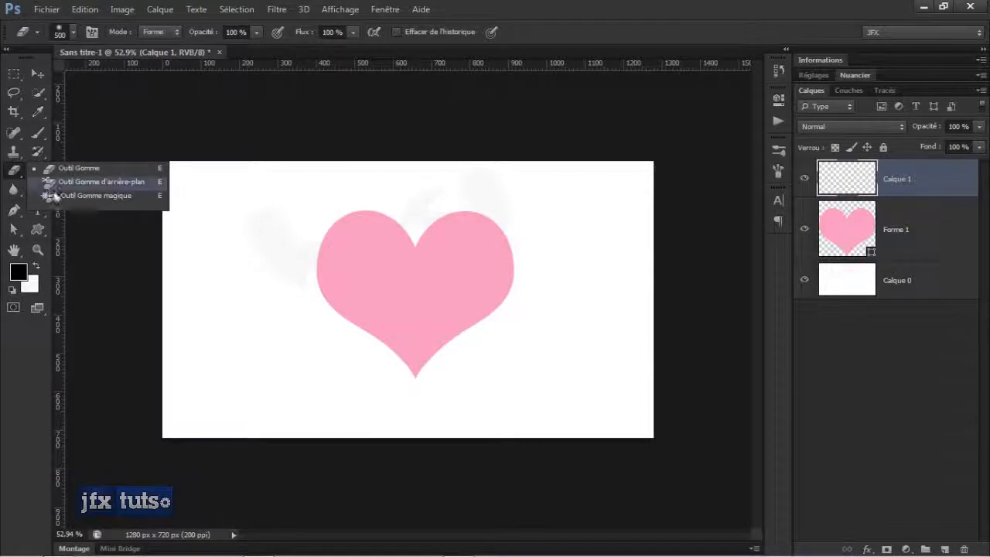
pyautogui.click(76, 184)
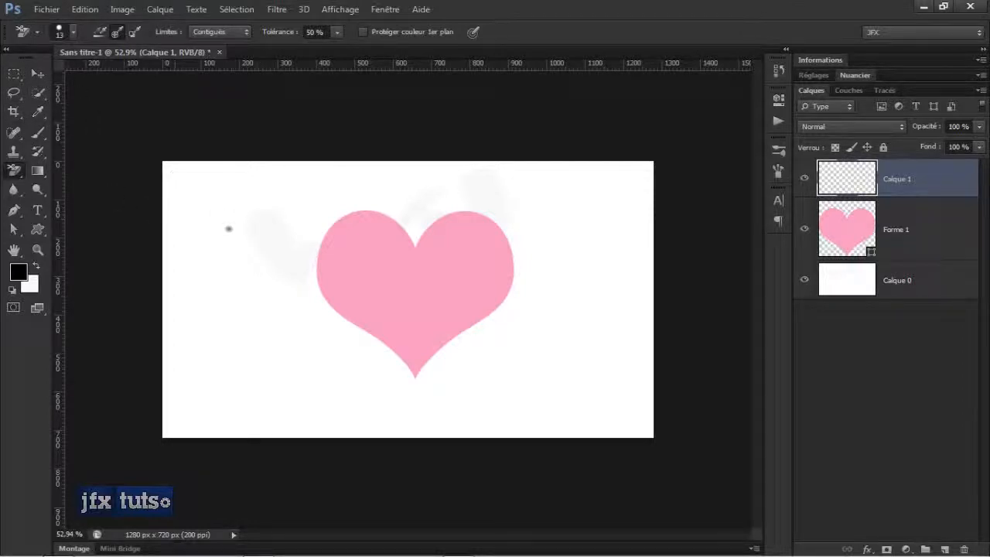
# - Switch to the Brush, try a 422 px size, and set the brush size to 54 px
pyautogui.scroll(3, 302, 287)
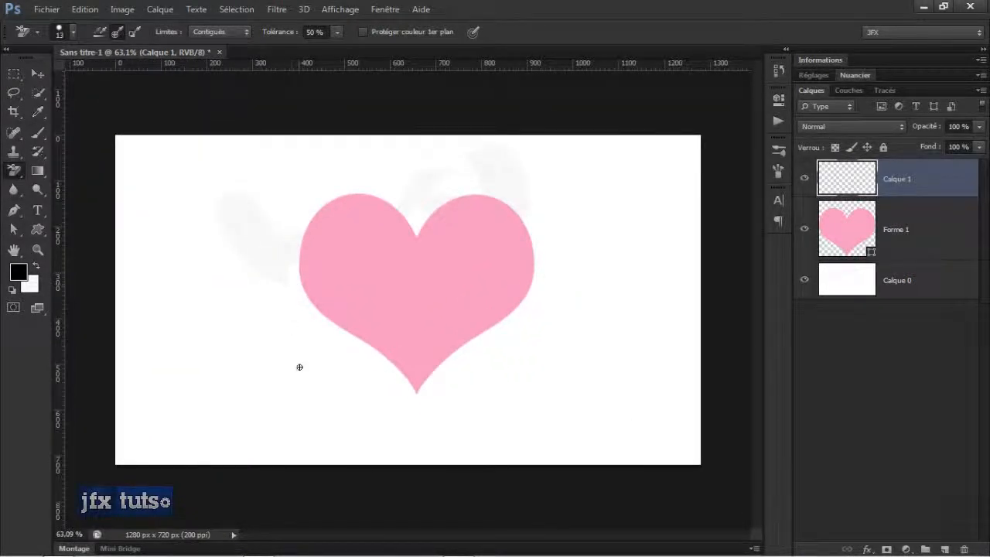
pyautogui.press('b')
pyautogui.scroll(3, 309, 255)
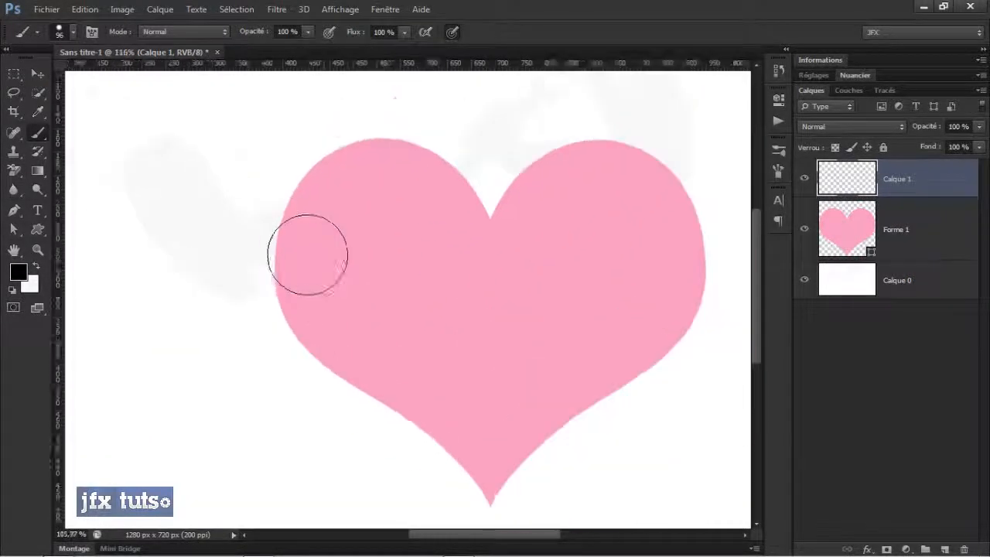
pyautogui.scroll(2, 309, 251)
pyautogui.rightClick(308, 249)
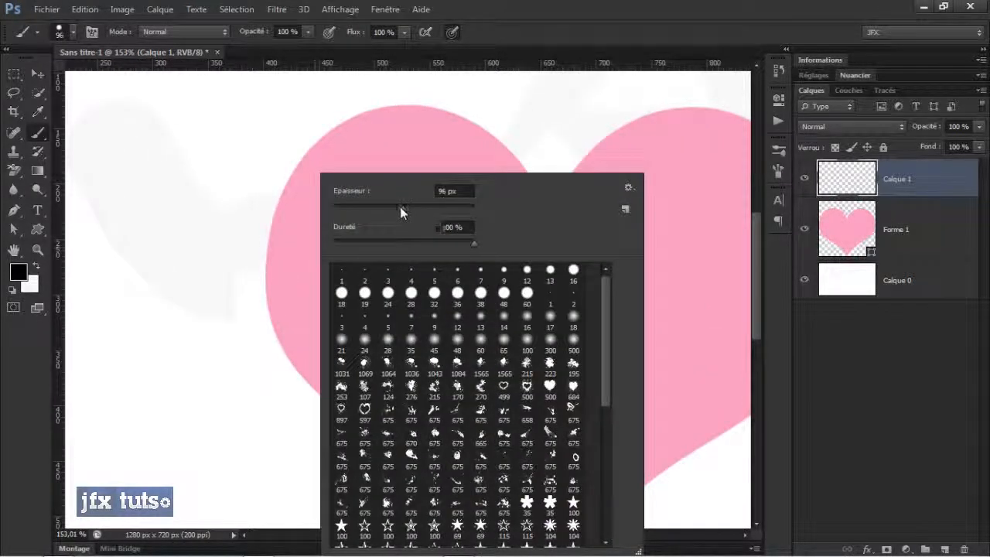
pyautogui.moveTo(400, 206); pyautogui.dragTo(455, 222)
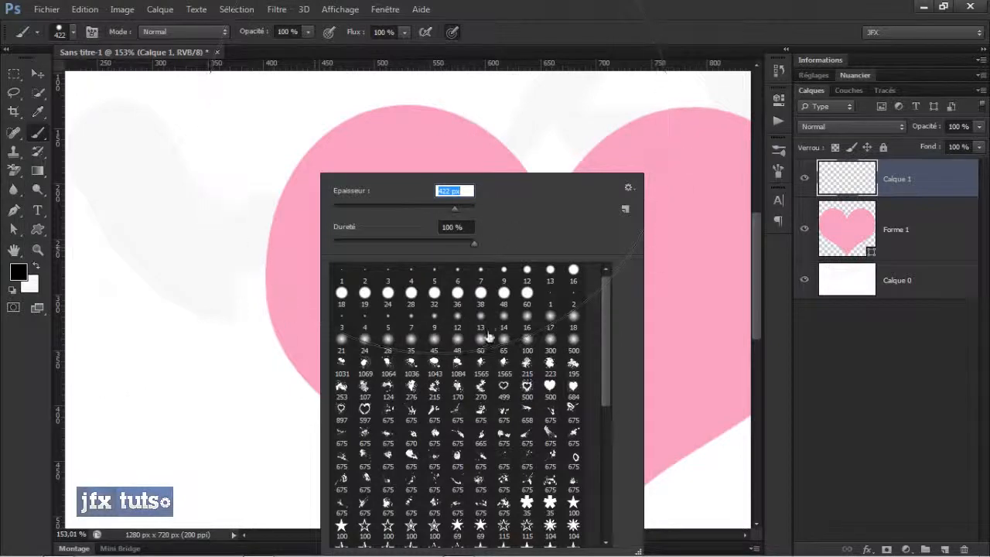
pyautogui.moveTo(422, 204); pyautogui.dragTo(370, 207)
pyautogui.click(533, 30)
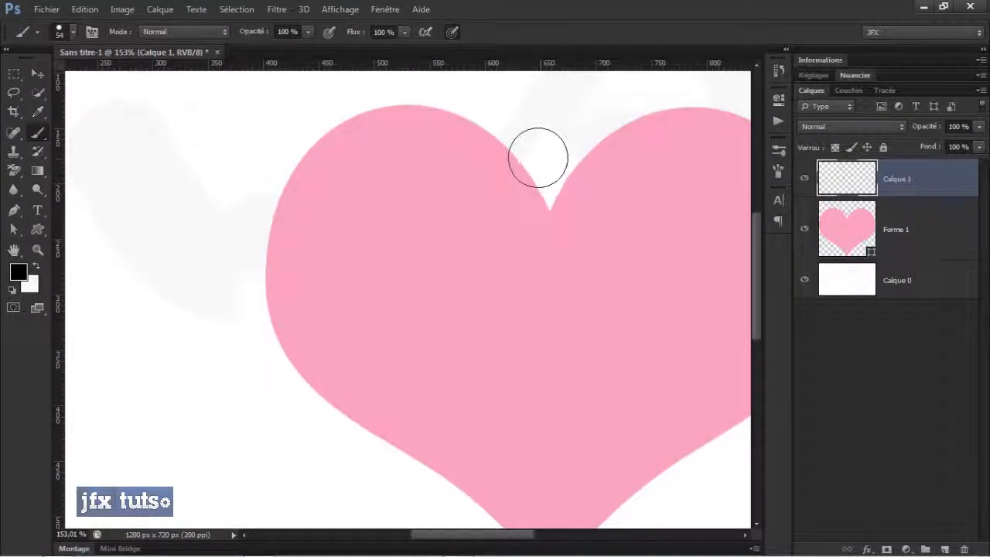
# - Test a black brush stroke at reduced opacity over the heart, undo it, and restore the brush opacity to 100%
pyautogui.scroll(-5, 536, 158)
pyautogui.scroll(-1, 524, 163)
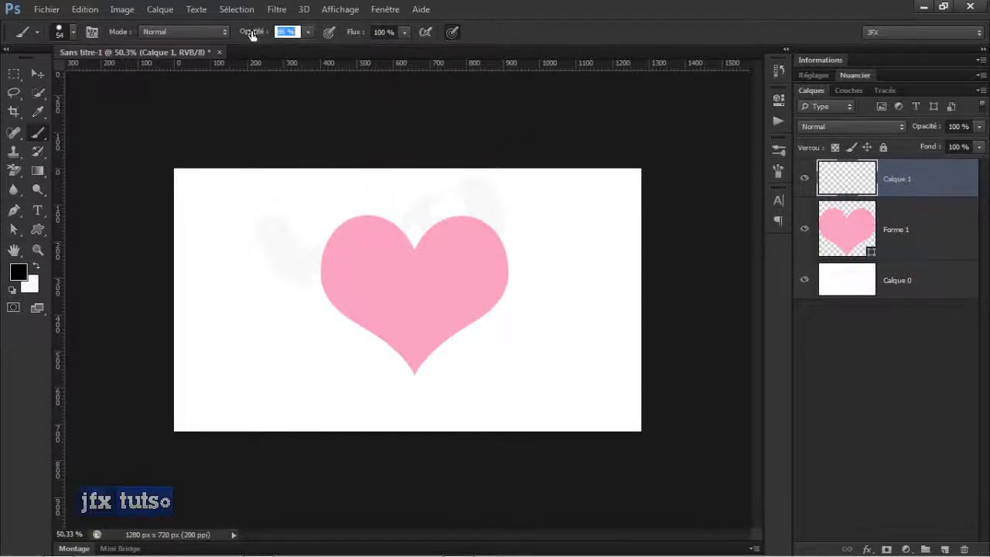
pyautogui.moveTo(224, 41); pyautogui.dragTo(211, 41)
pyautogui.moveTo(348, 246)
pyautogui.mouseDown()
pyautogui.moveTo(371, 276)
pyautogui.moveTo(374, 251)
pyautogui.moveTo(379, 304)
pyautogui.moveTo(376, 273)
pyautogui.mouseUp()
pyautogui.hotkey('ctrl', 'z')
pyautogui.moveTo(257, 34); pyautogui.dragTo(411, 27)
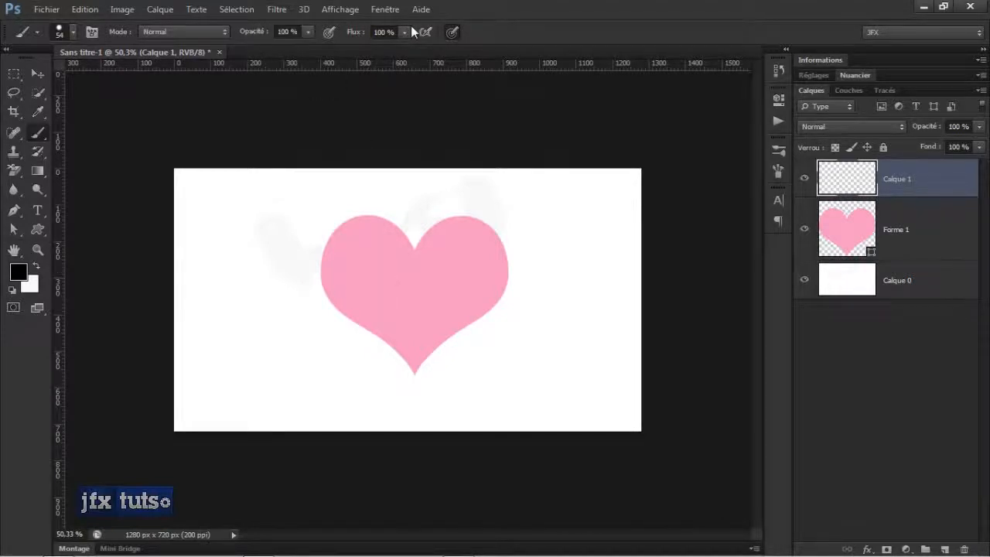